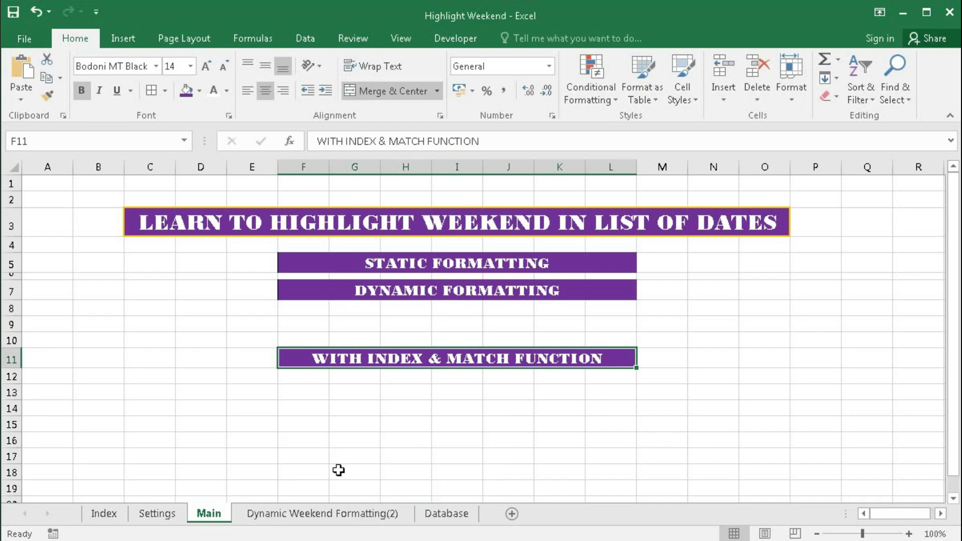
- Review the highlighted weekend columns on the Dynamic Weekend Formatting(2) sheet with March selected as the attendance month
click(301, 516)
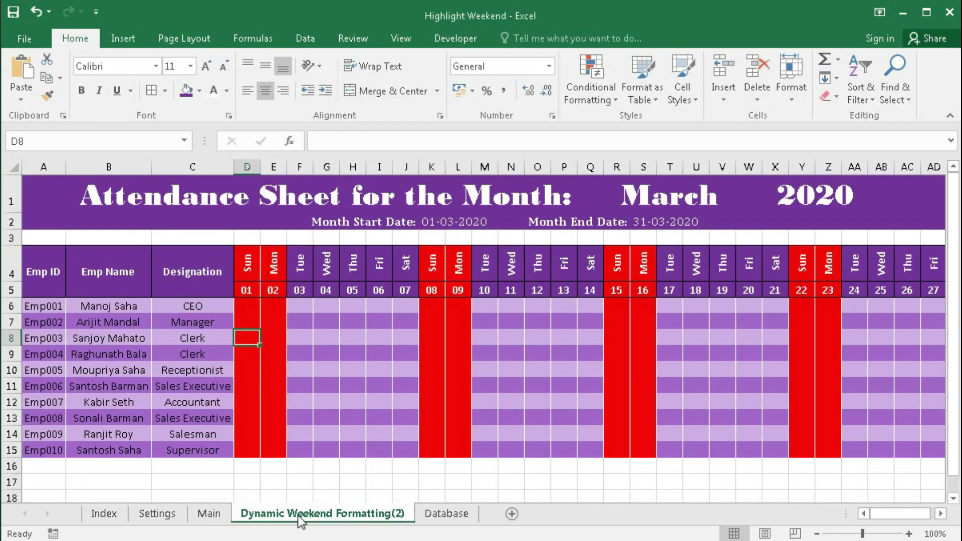
click(751, 208)
click(770, 204)
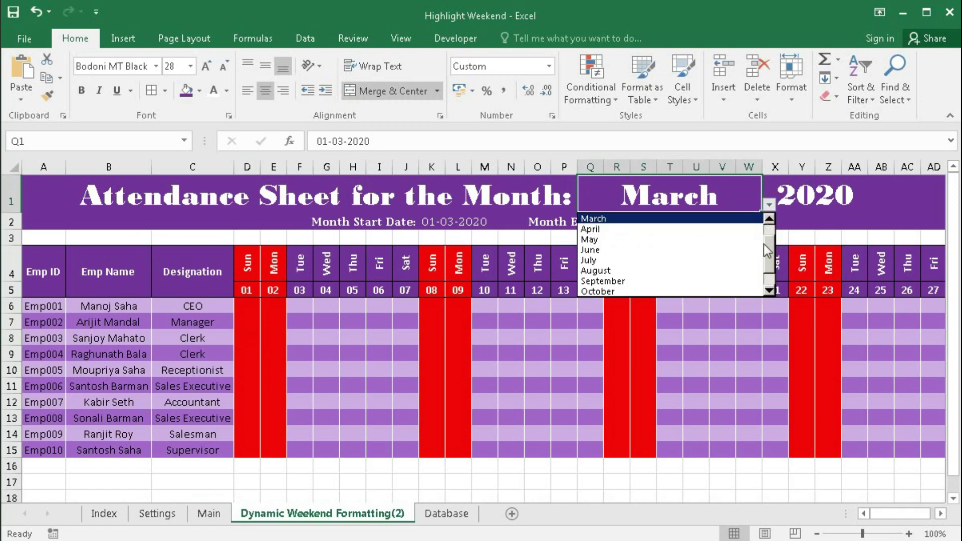
scroll(769, 256, up, 2)
click(594, 219)
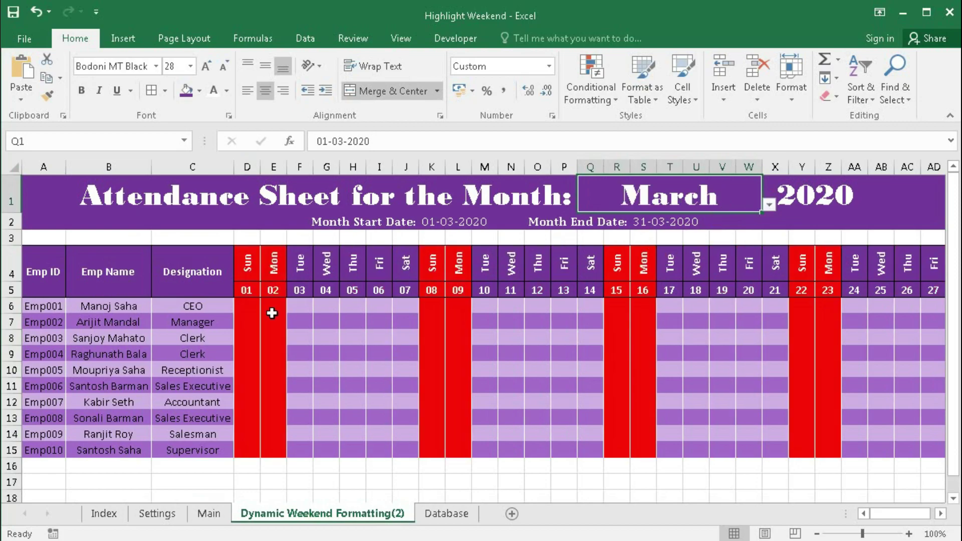
click(273, 308)
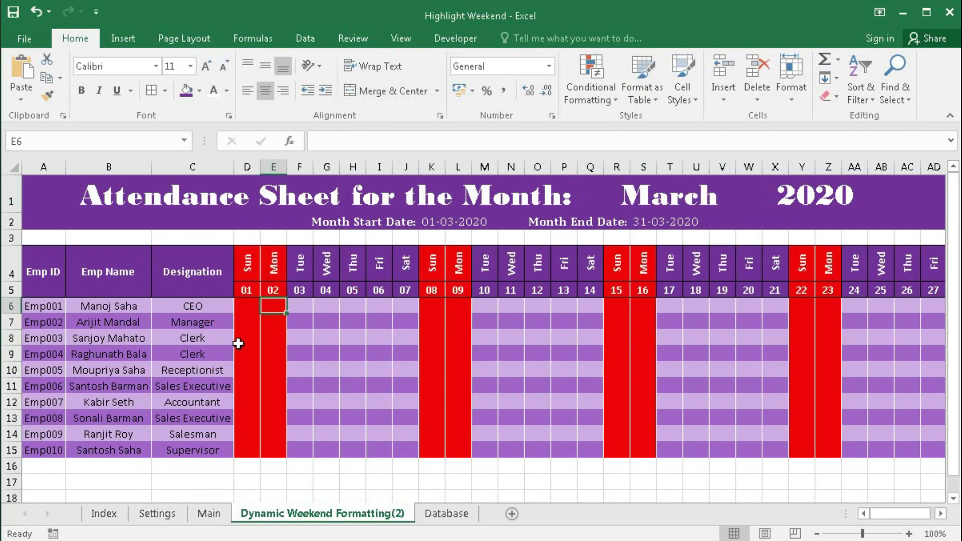
click(383, 264)
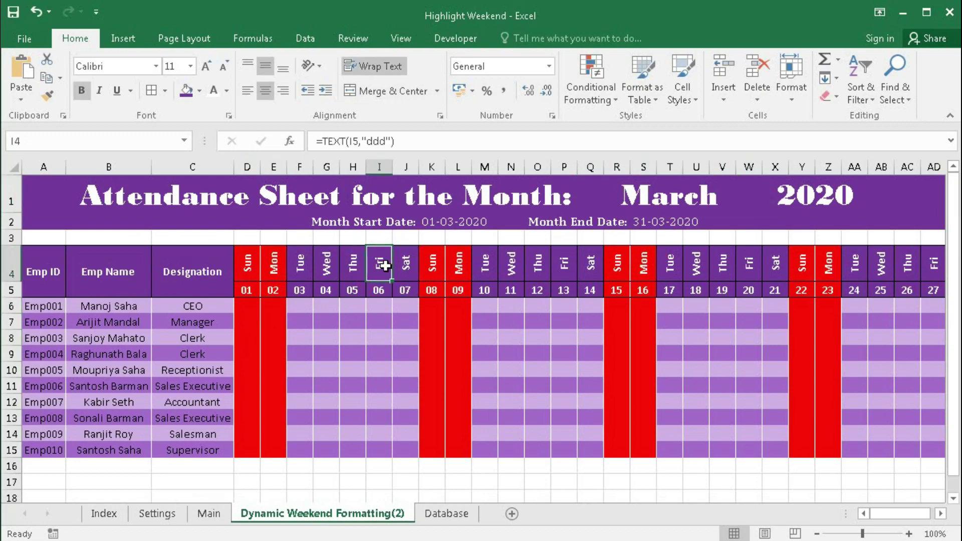
- On the Settings sheet, untick Monday and Sunday, tick Friday, and check the highlighting on the attendance sheet
click(157, 516)
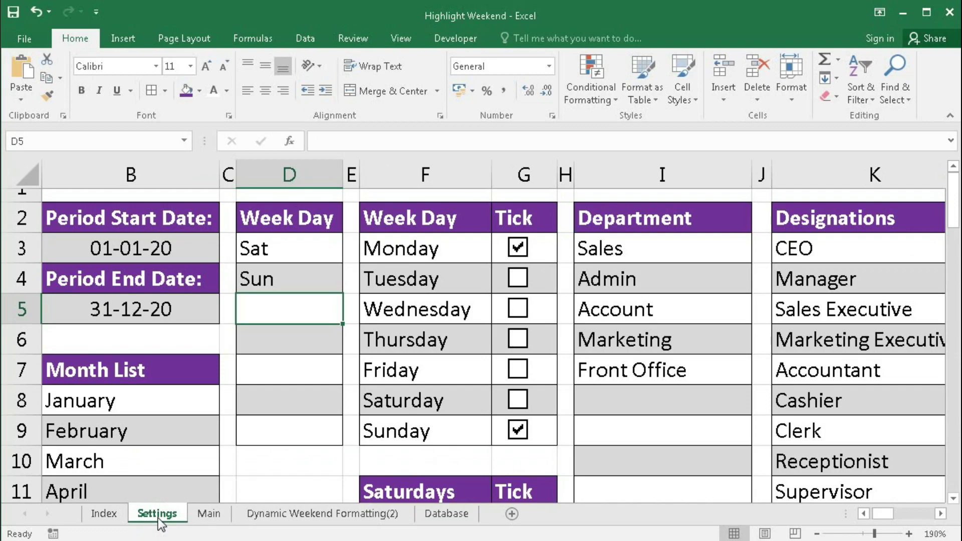
click(520, 249)
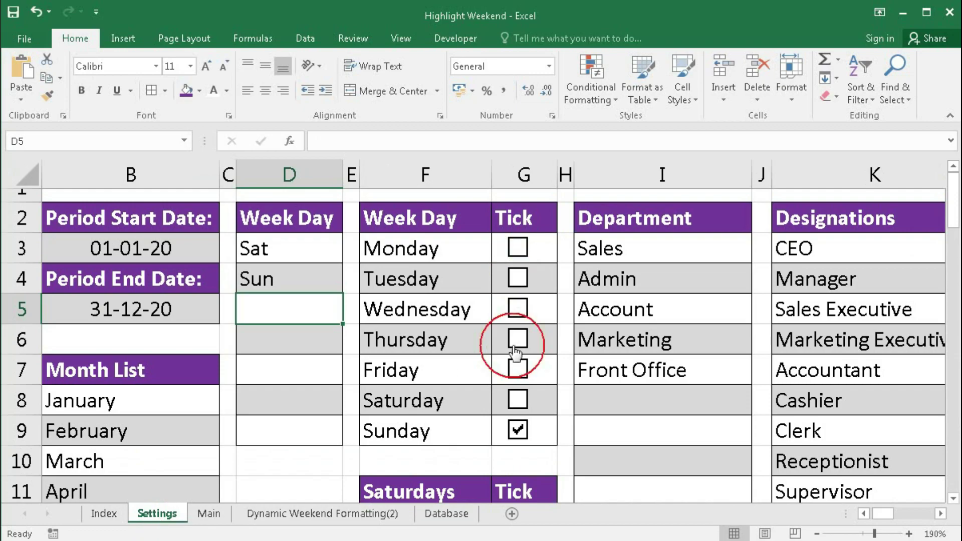
click(519, 429)
click(516, 370)
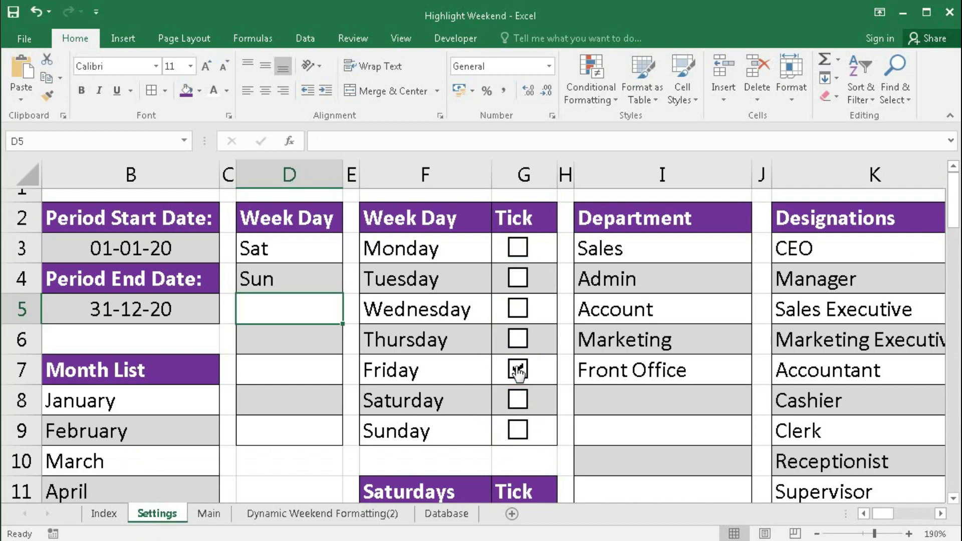
click(365, 515)
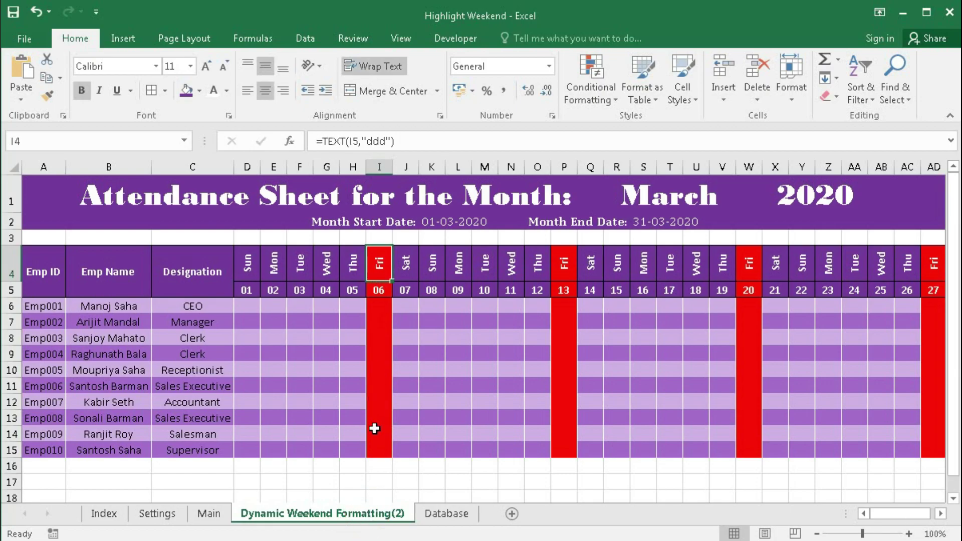
- Untick Friday and tick Wednesday in the Settings weekday list, and check the highlighting on the attendance sheet
click(157, 514)
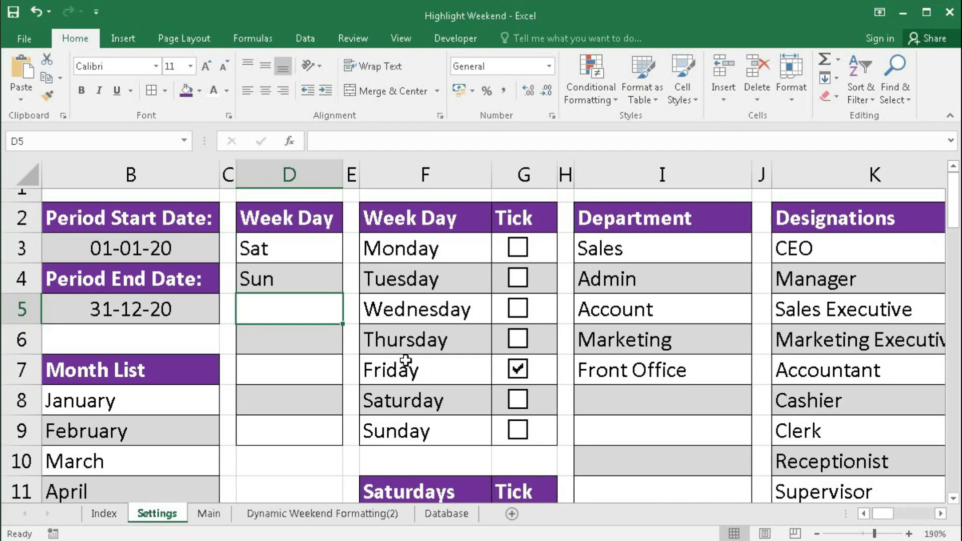
click(515, 370)
click(518, 310)
click(291, 513)
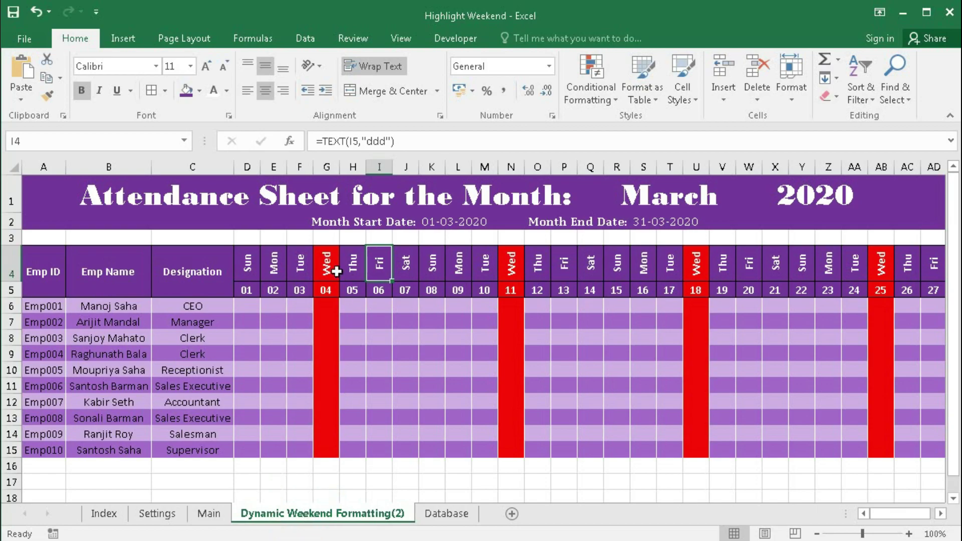
click(167, 516)
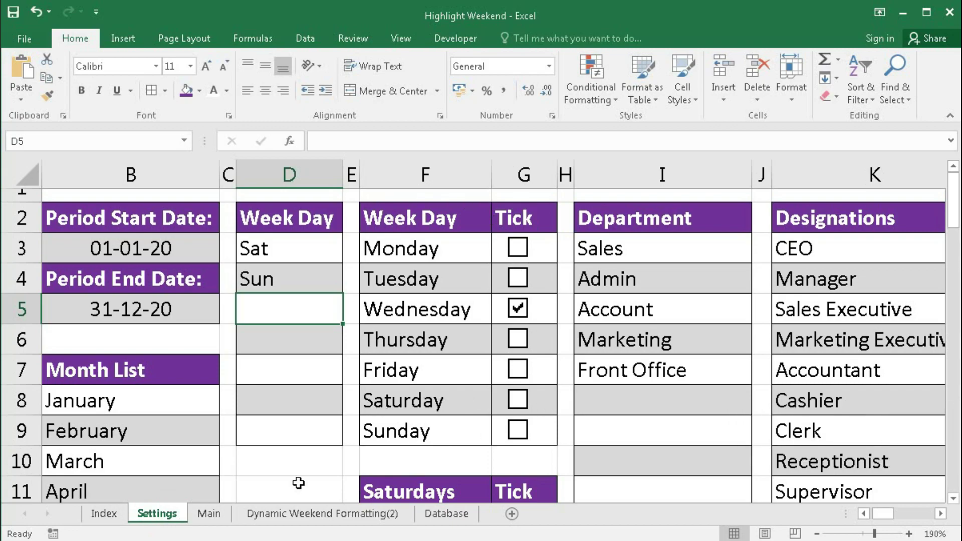
click(301, 515)
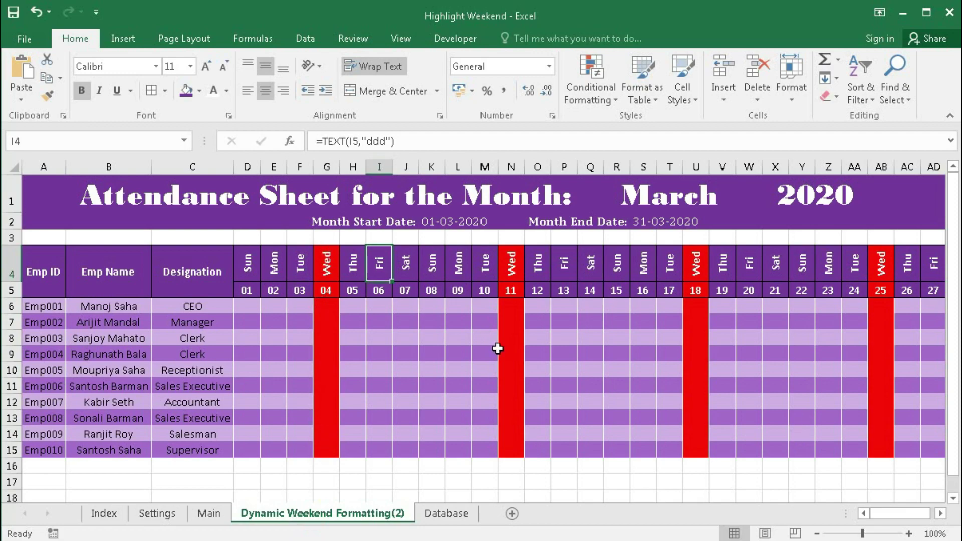
- Delete the weekend-highlighting conditional formatting rule from the attendance sheet
click(335, 354)
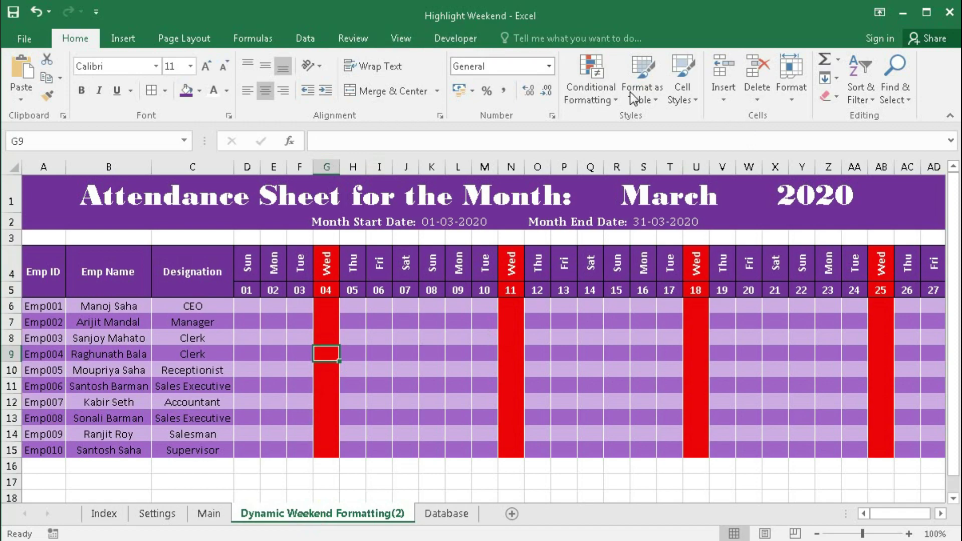
click(588, 100)
click(586, 334)
click(465, 297)
click(493, 248)
click(589, 405)
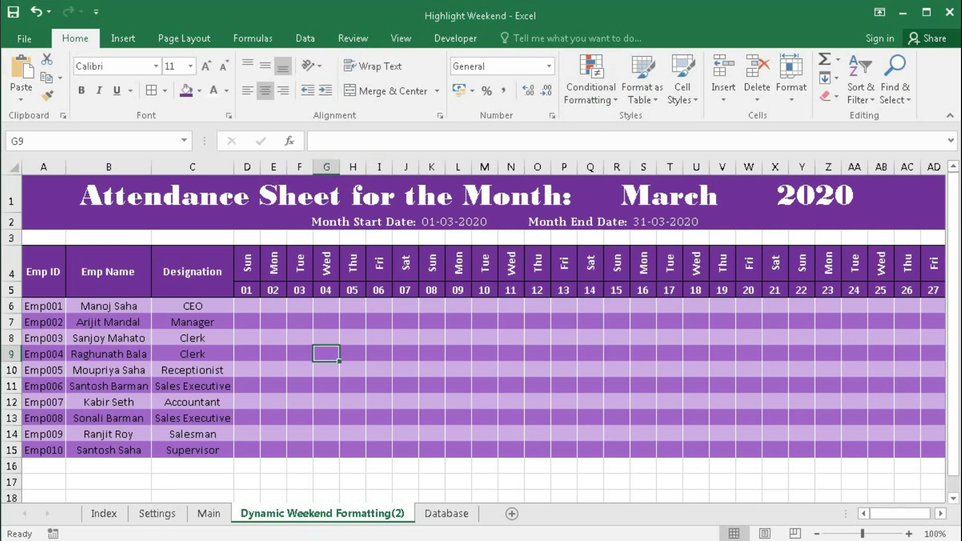
- On the Settings sheet, enter the headers Weekday in F17 and Tick in G17
click(172, 520)
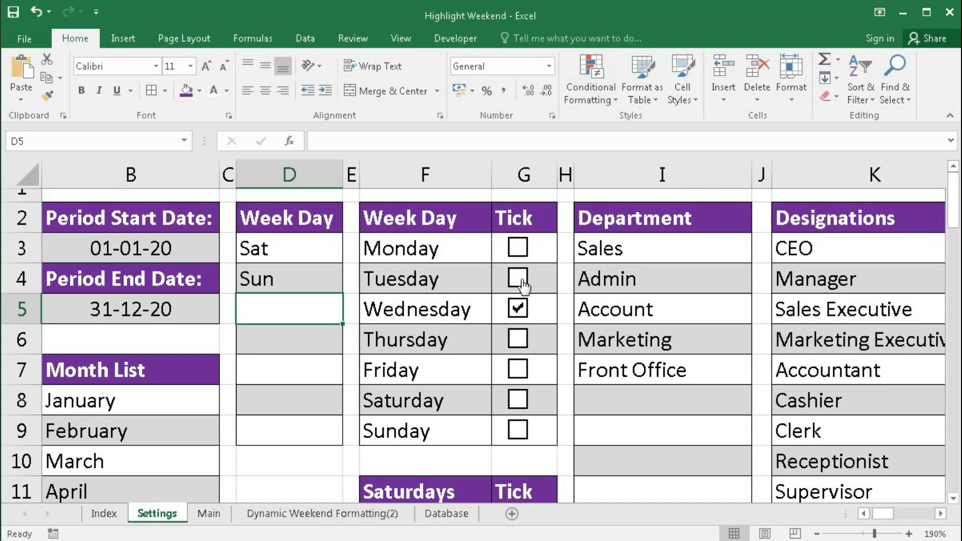
scroll(518, 401, down, 4)
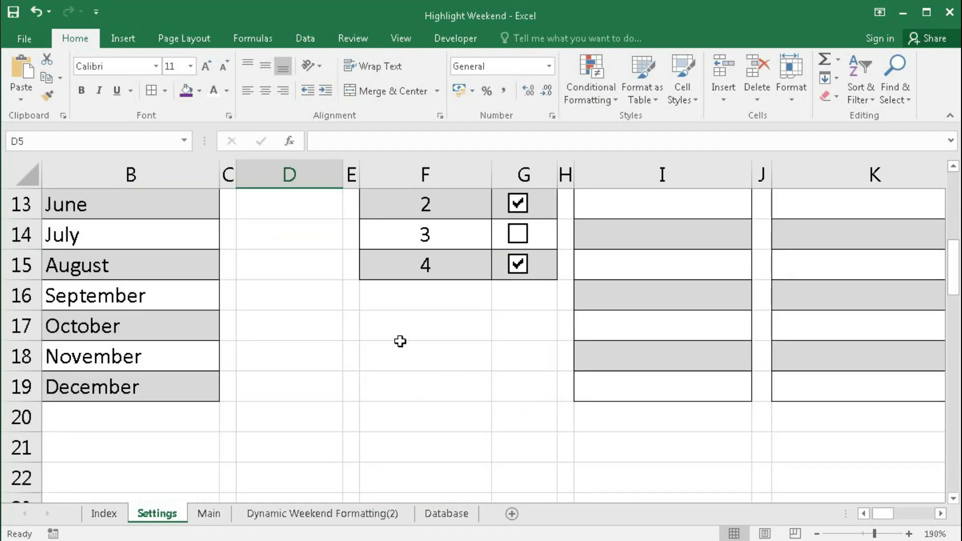
click(420, 338)
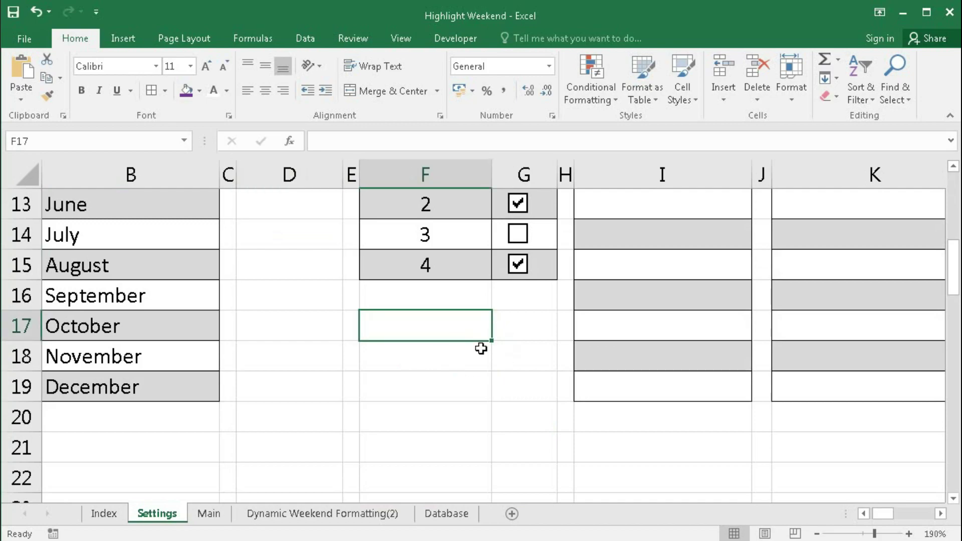
text(wEED)
key(BackSpace)
key(BackSpace)
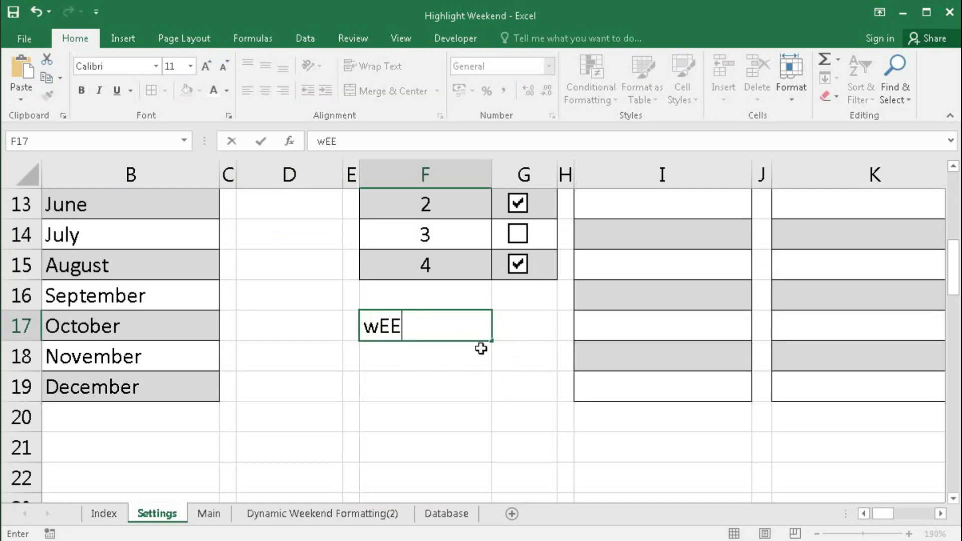
key(BackSpace)
key(BackSpace)
text(Weekday)
key(Tab)
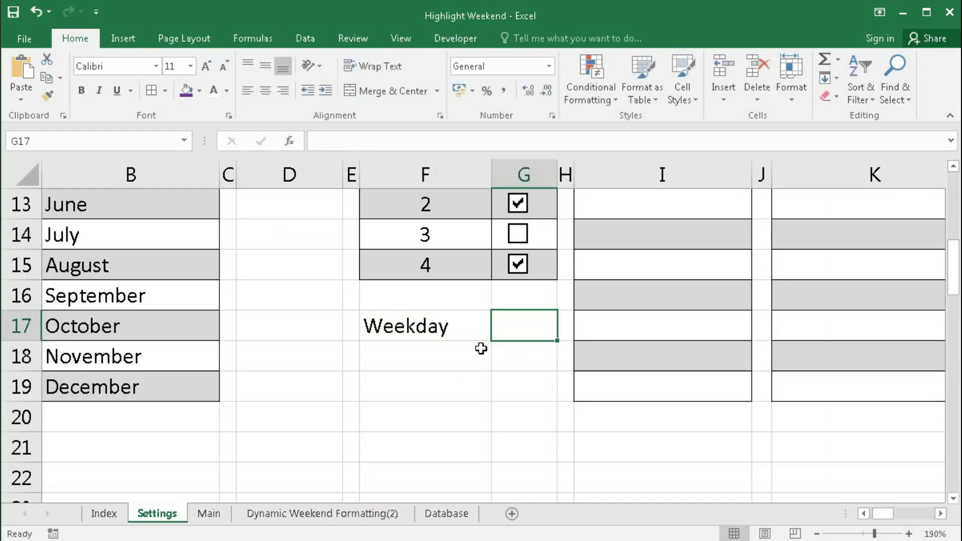
text(Tick)
key(Return)
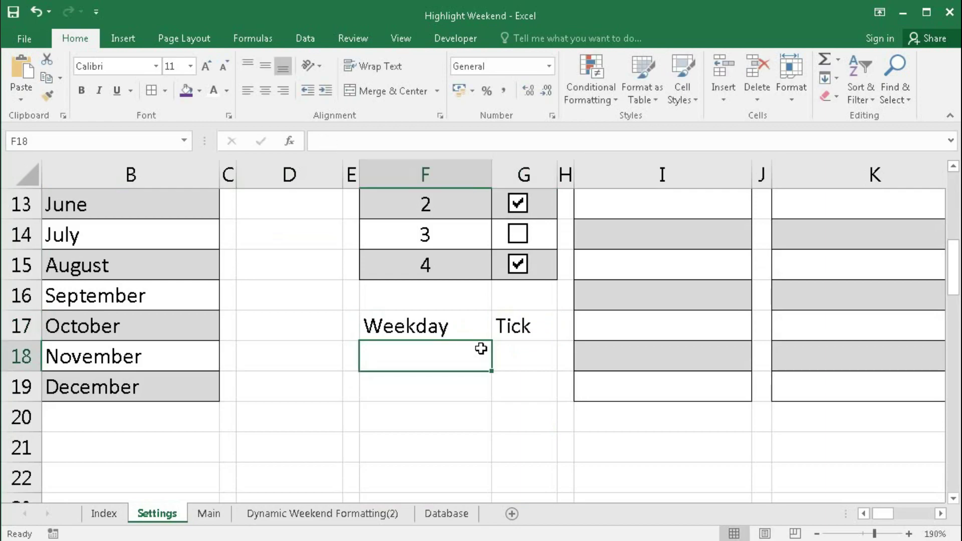
- Enter Monday in F18 and fill the weekday series down to Sunday in F24
text(Mo)
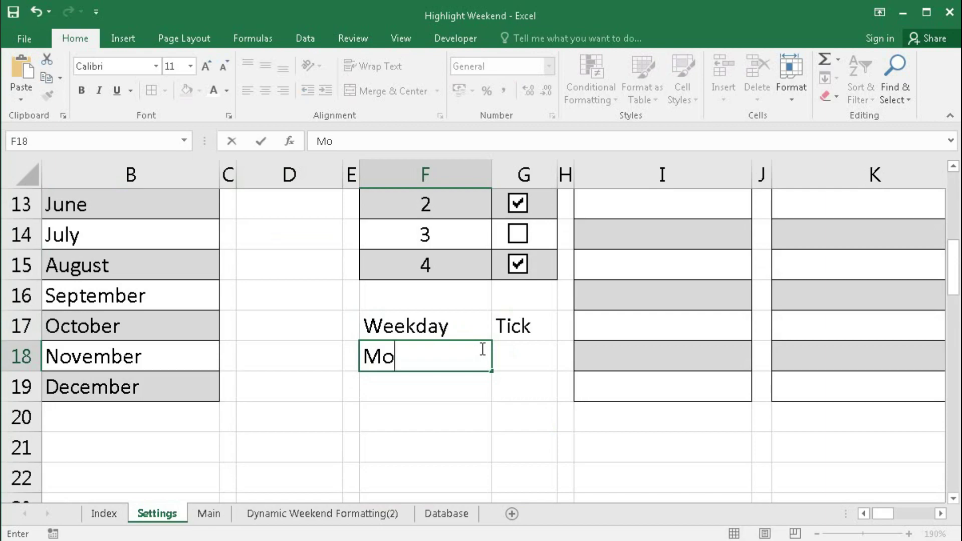
text(nday)
key(Return)
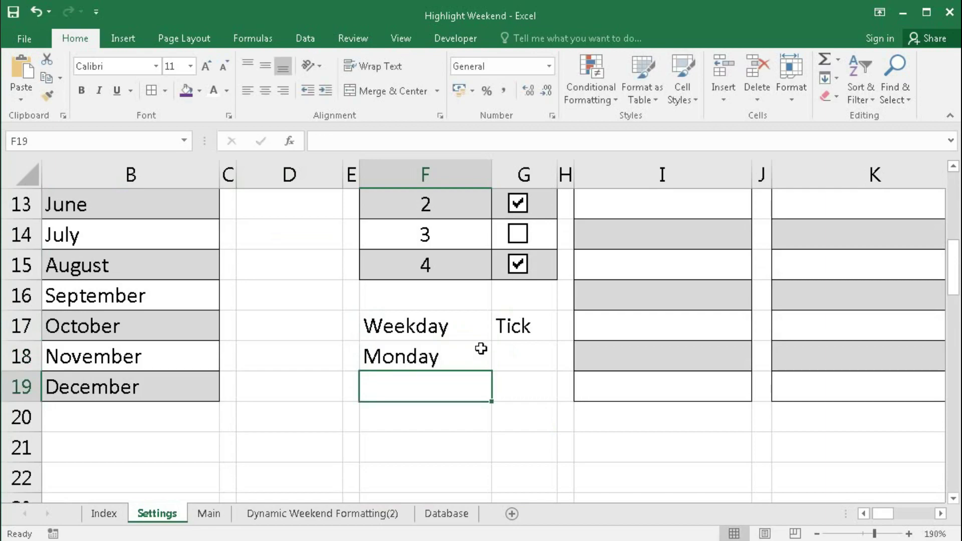
click(481, 348)
drag(491, 371, 469, 453)
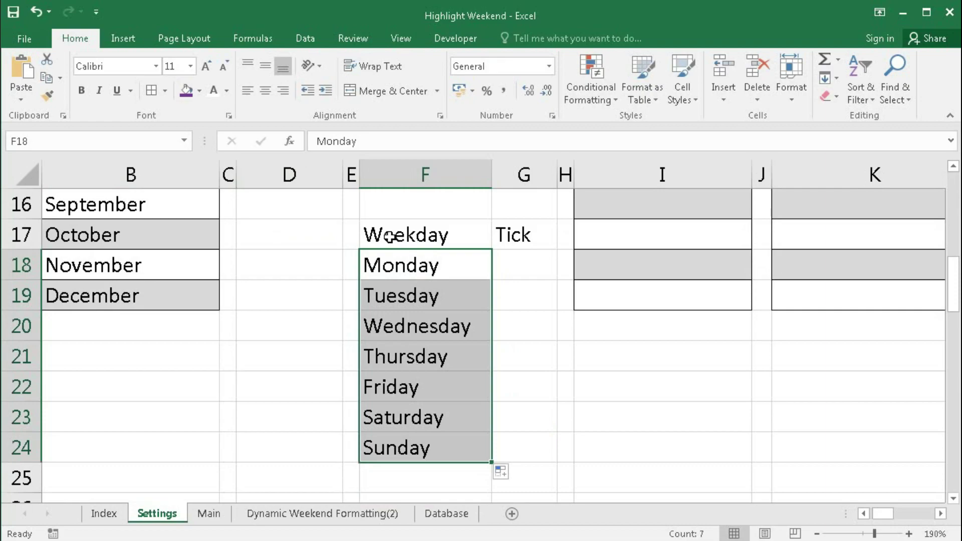
- Format the header cells F17:G17 with a purple fill, all borders and thick outside borders
drag(397, 238, 499, 234)
click(186, 91)
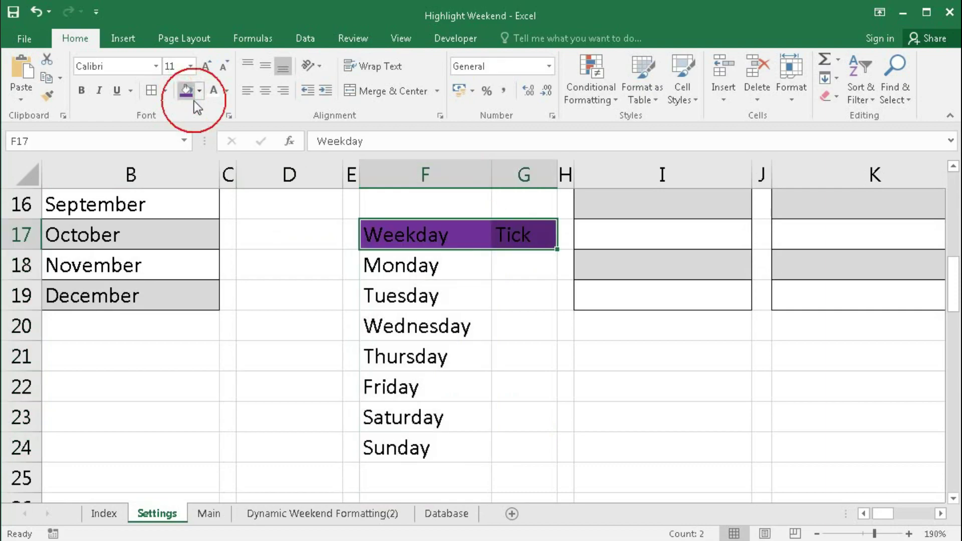
click(165, 95)
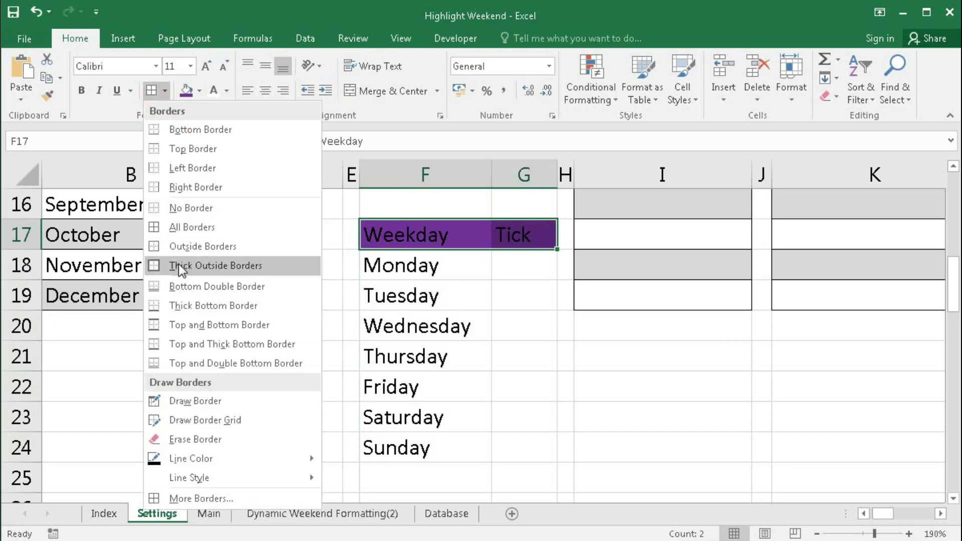
click(179, 230)
click(166, 91)
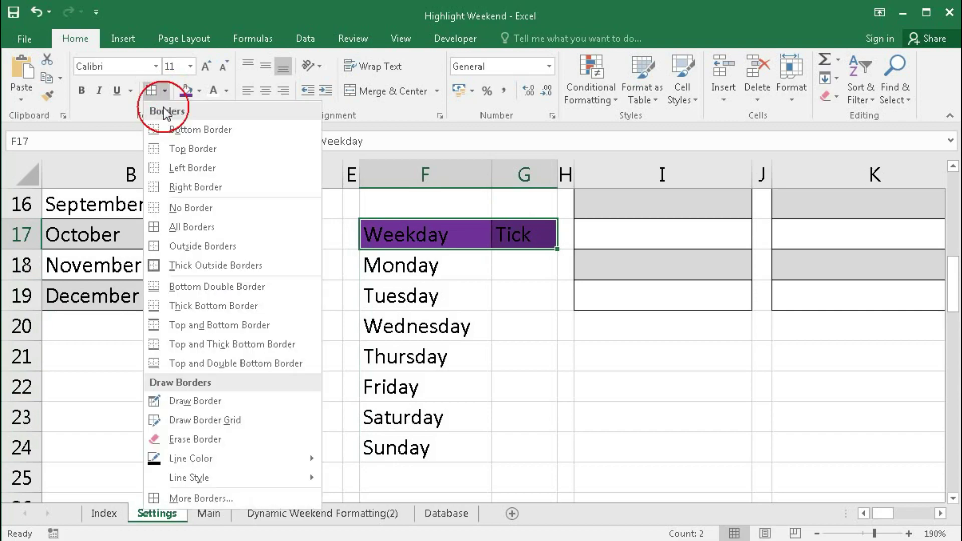
click(174, 265)
click(414, 293)
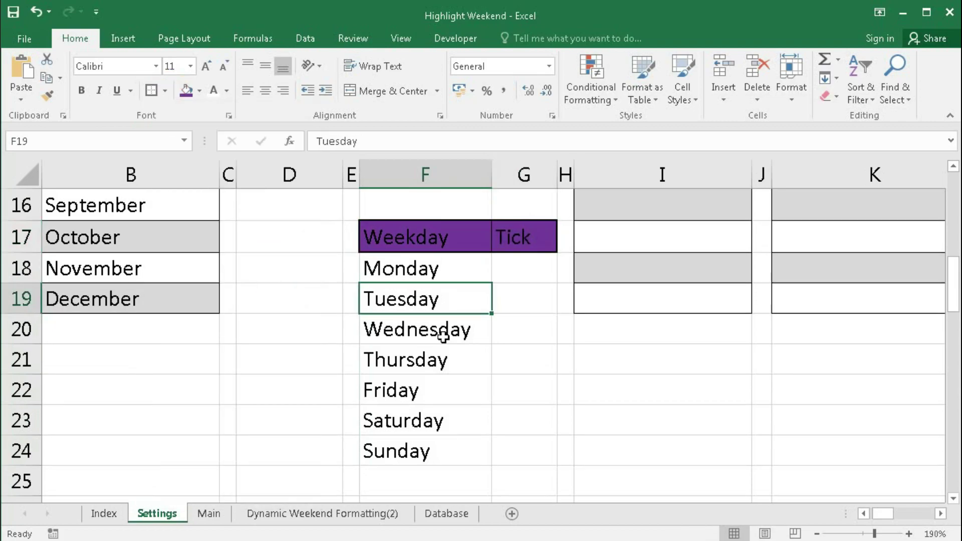
- Create a formula-based conditional formatting rule for F18:G24 with the formula =mod(row(),2)=1
drag(374, 266, 511, 462)
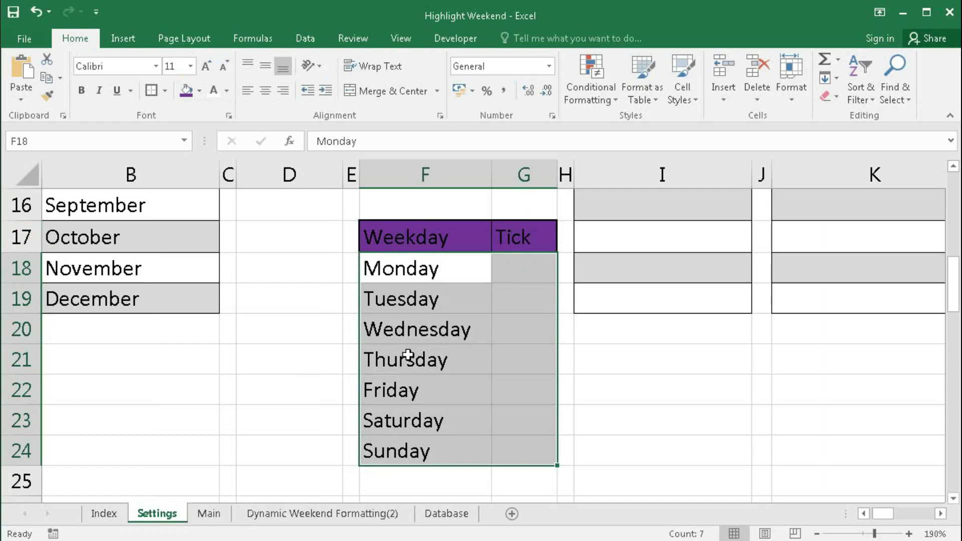
click(592, 98)
click(633, 335)
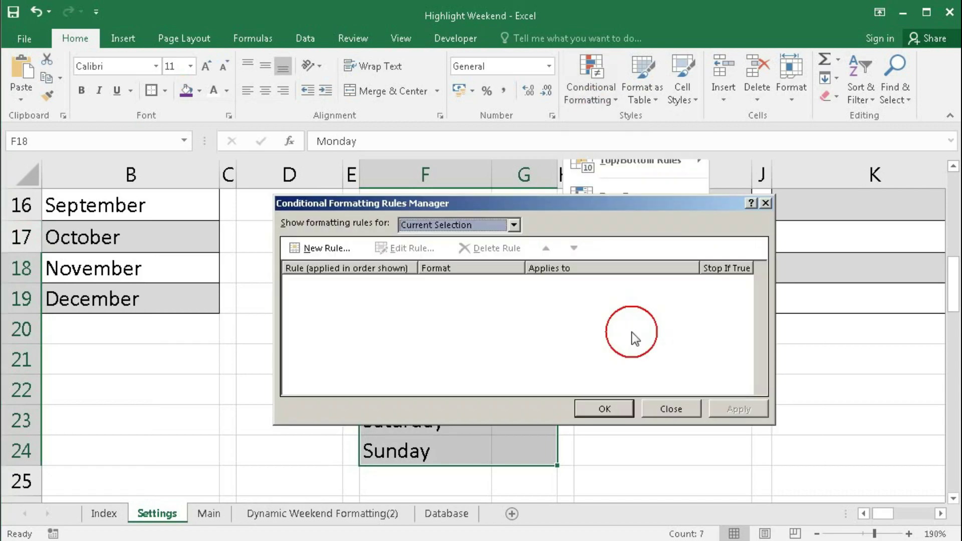
drag(649, 195, 784, 181)
click(441, 228)
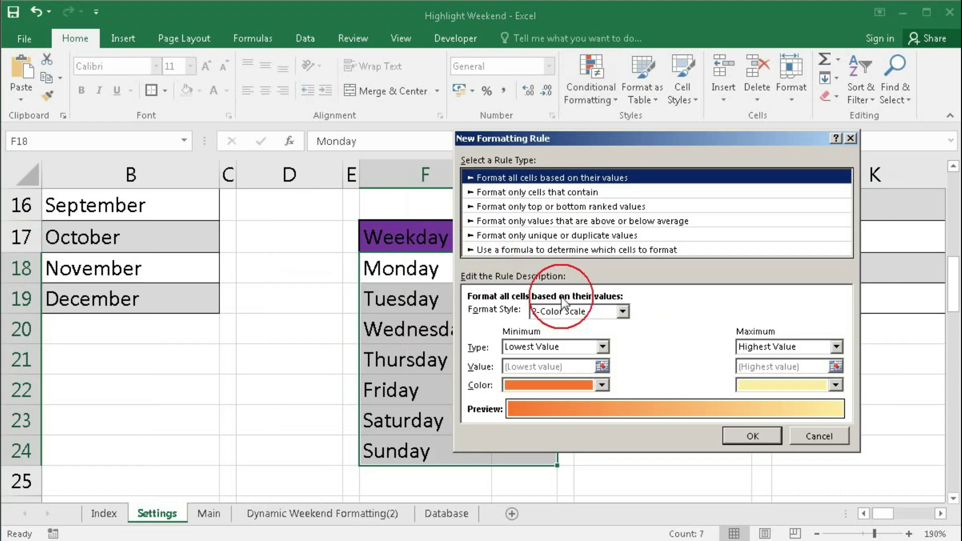
click(573, 250)
click(573, 320)
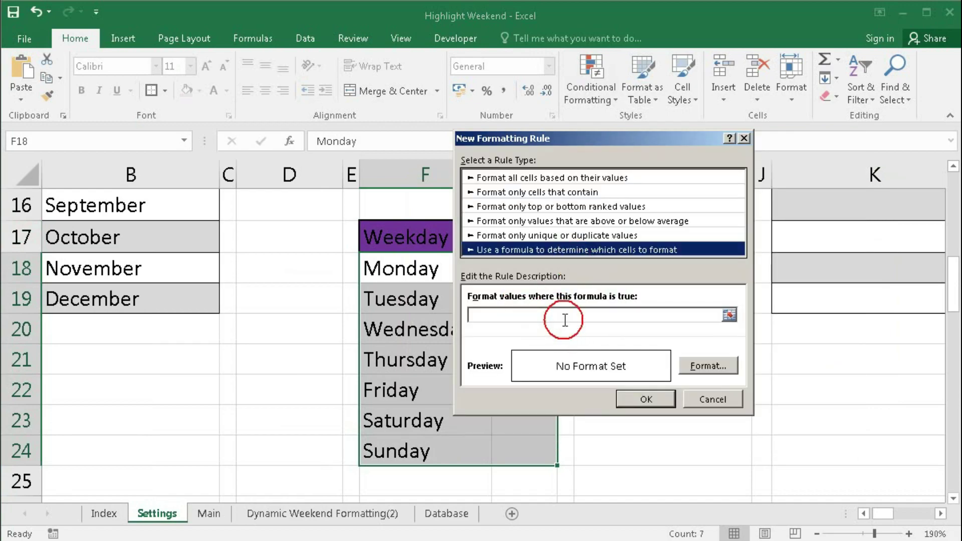
text(=)
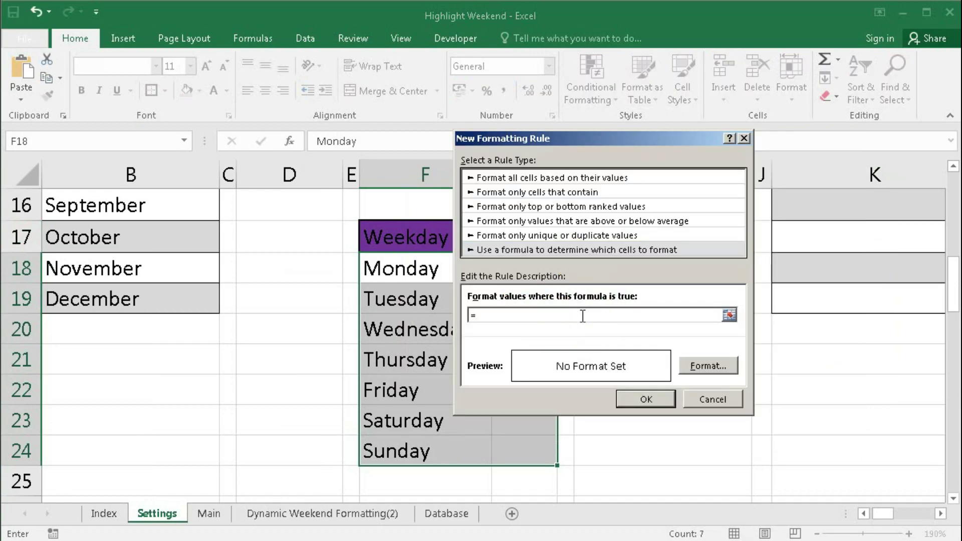
text(mod(row(),2)=1)
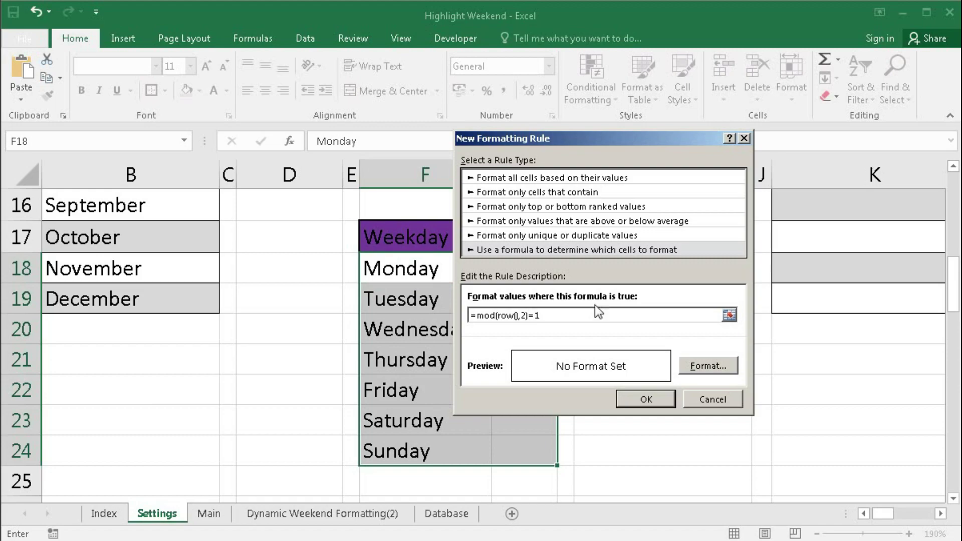
- Give the odd-row rule a light grey fill and borders around each cell, and apply it to the weekday list
click(722, 364)
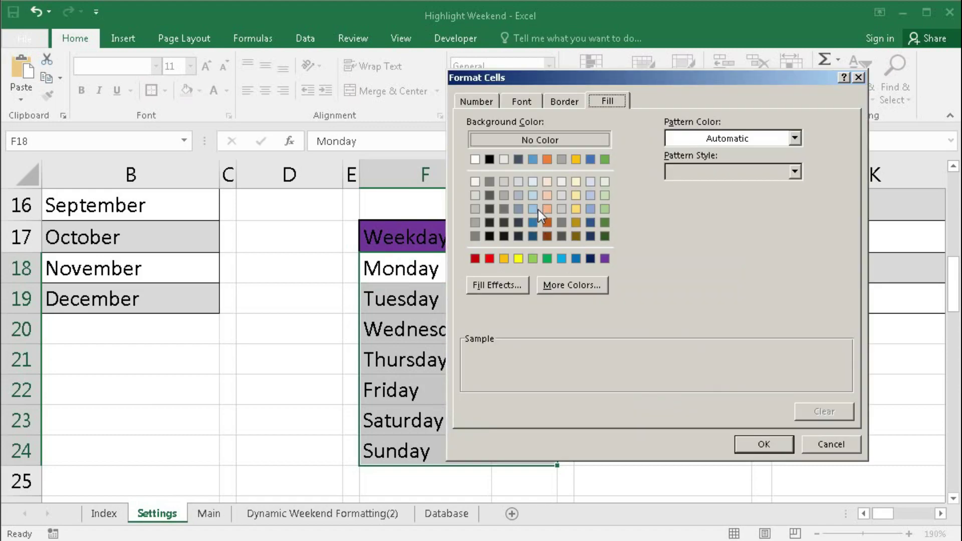
click(474, 196)
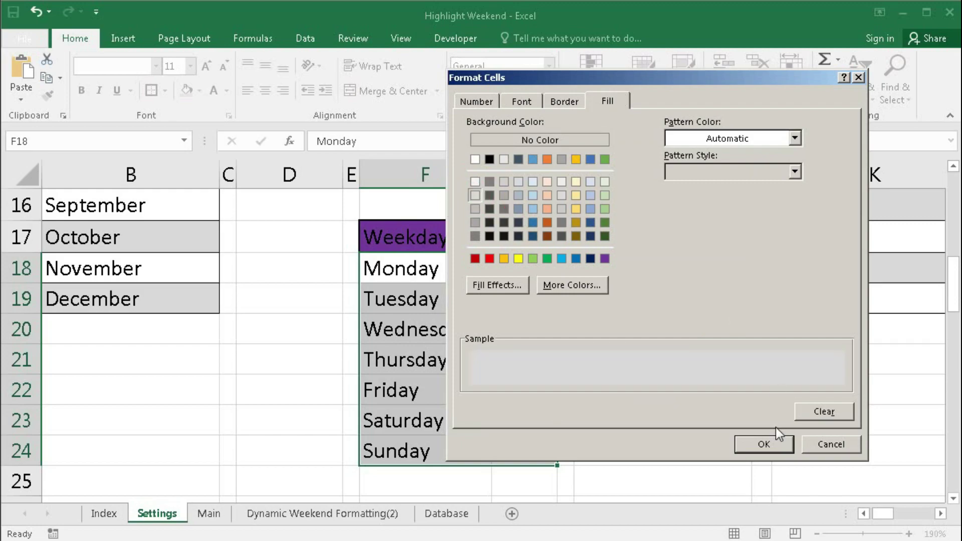
click(761, 443)
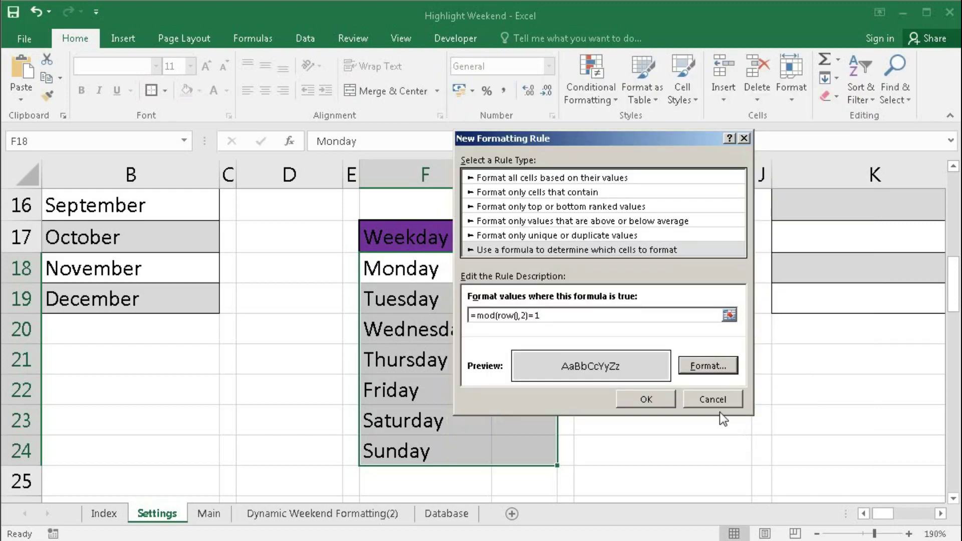
click(706, 366)
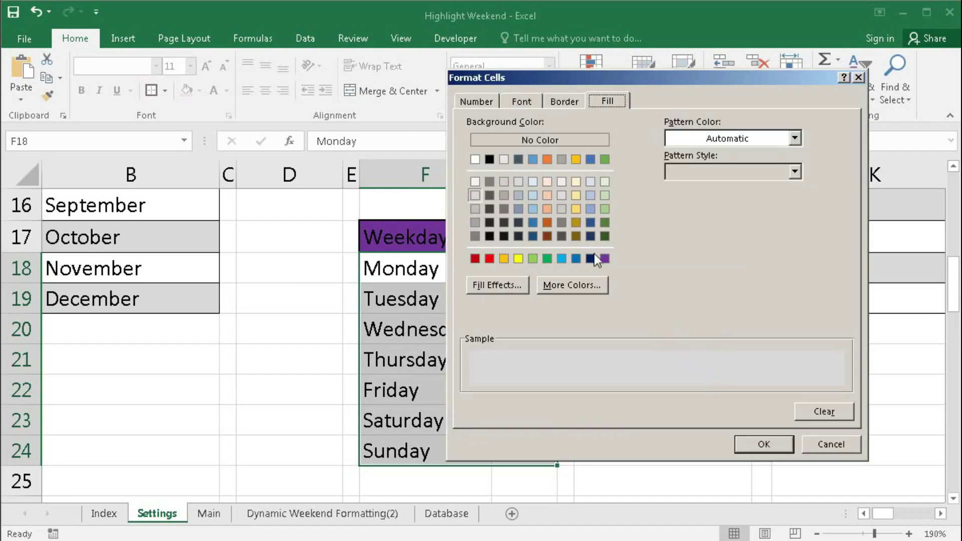
click(565, 101)
click(556, 269)
click(608, 242)
click(672, 148)
click(758, 443)
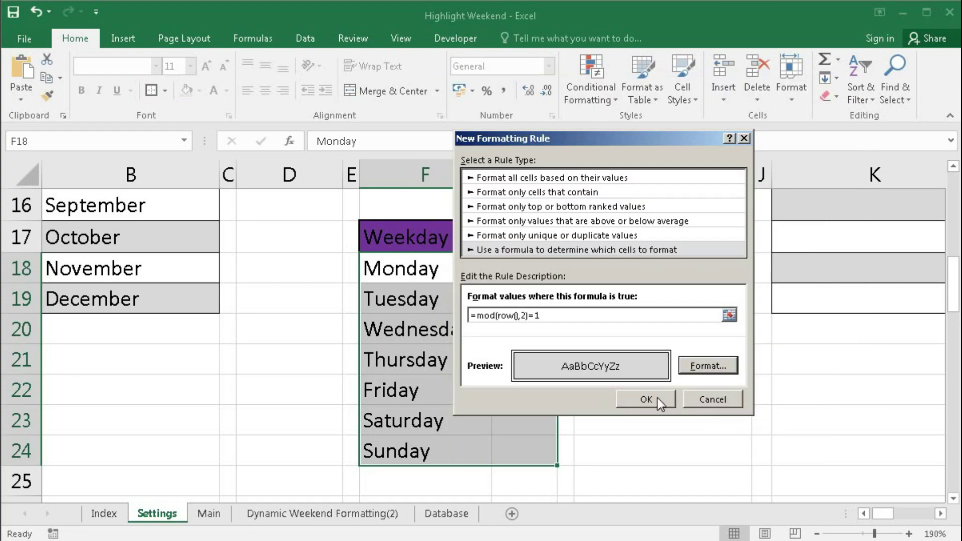
click(658, 398)
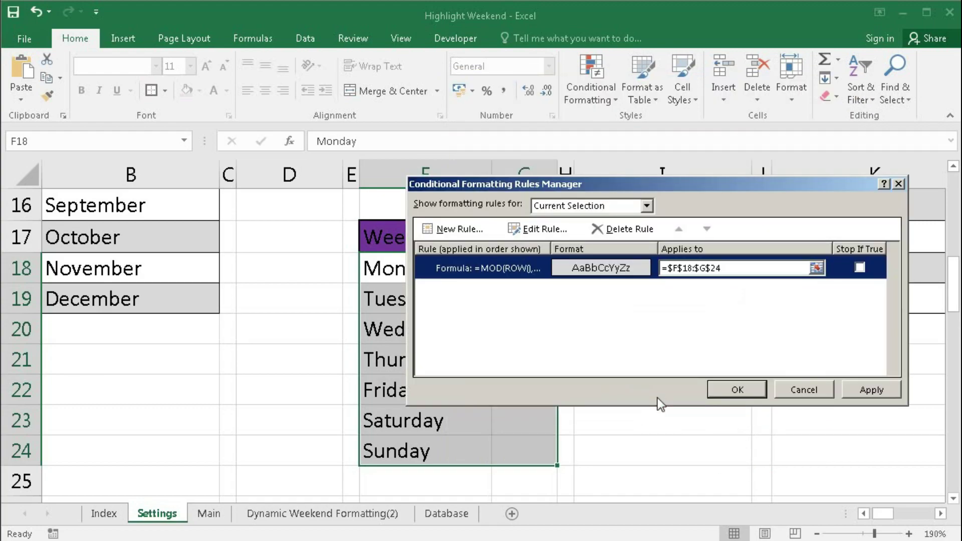
click(856, 394)
drag(644, 181, 715, 153)
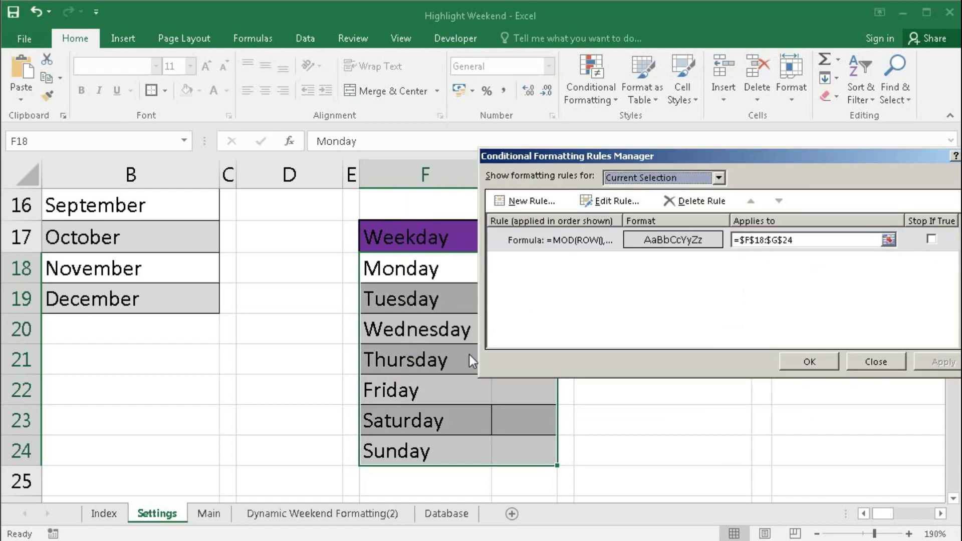
- Add a second formula-based conditional formatting rule for F18:G24 with the formula =mod(row(),2)=0
click(524, 201)
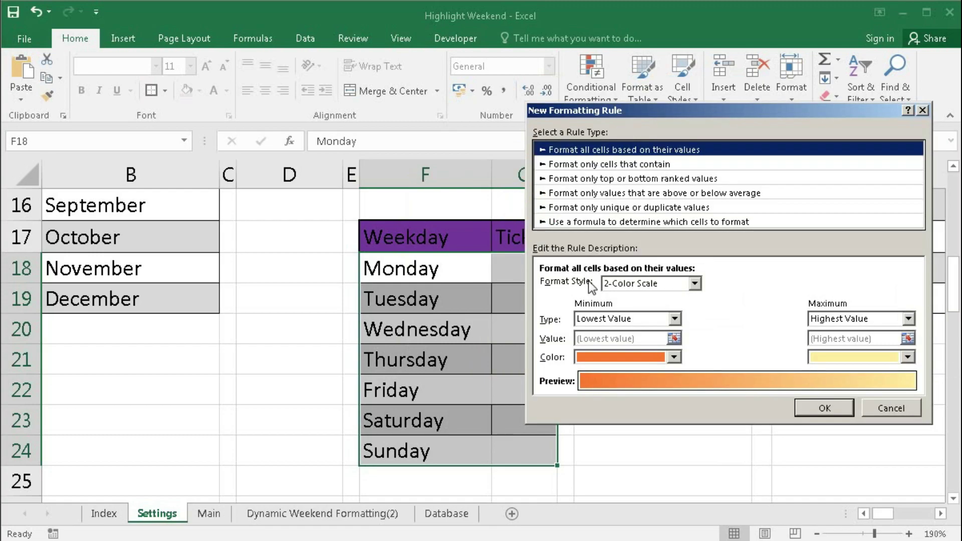
click(587, 221)
click(593, 293)
text(=)
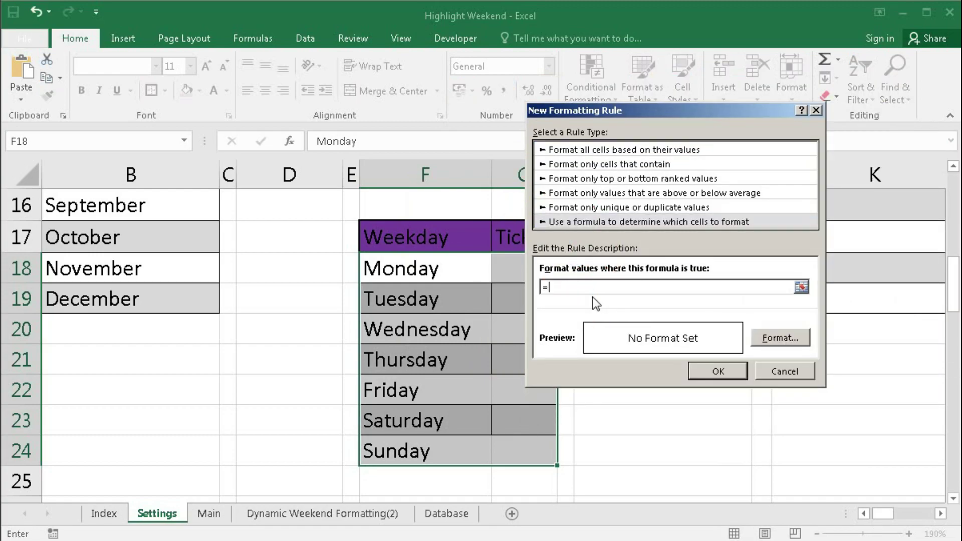
text(mo)
text(0)
- Give the even-row rule outline borders without a fill, and apply both rules to the weekday list
click(780, 338)
click(744, 121)
click(827, 416)
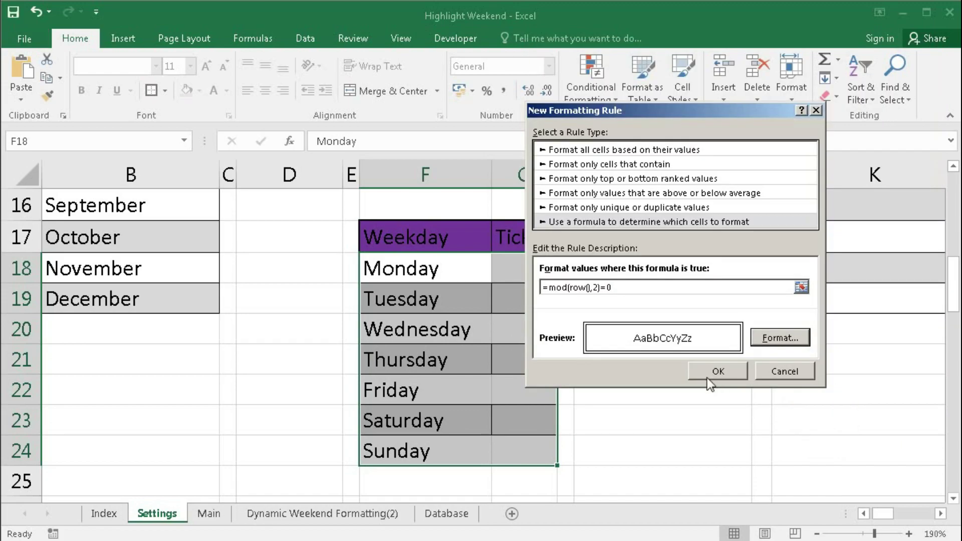
click(711, 374)
click(937, 361)
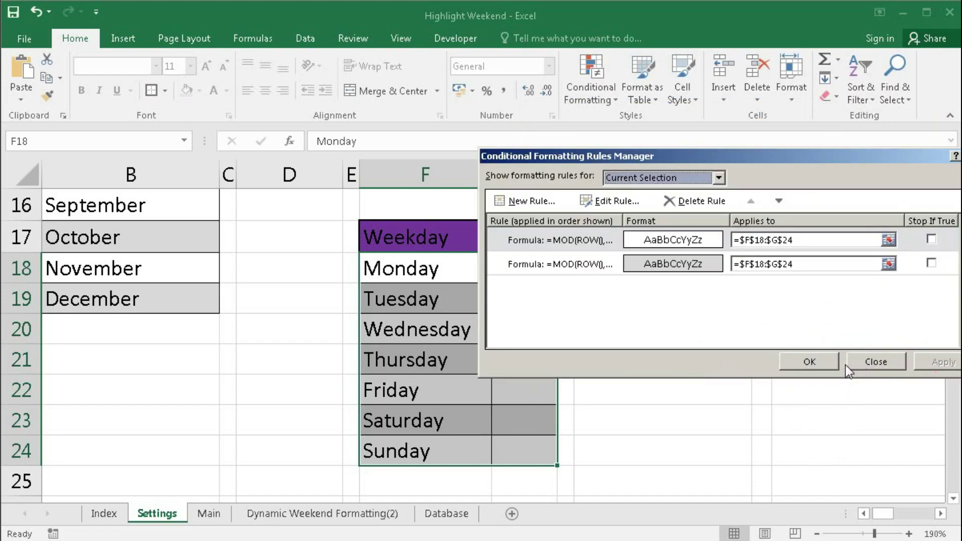
click(810, 362)
click(488, 351)
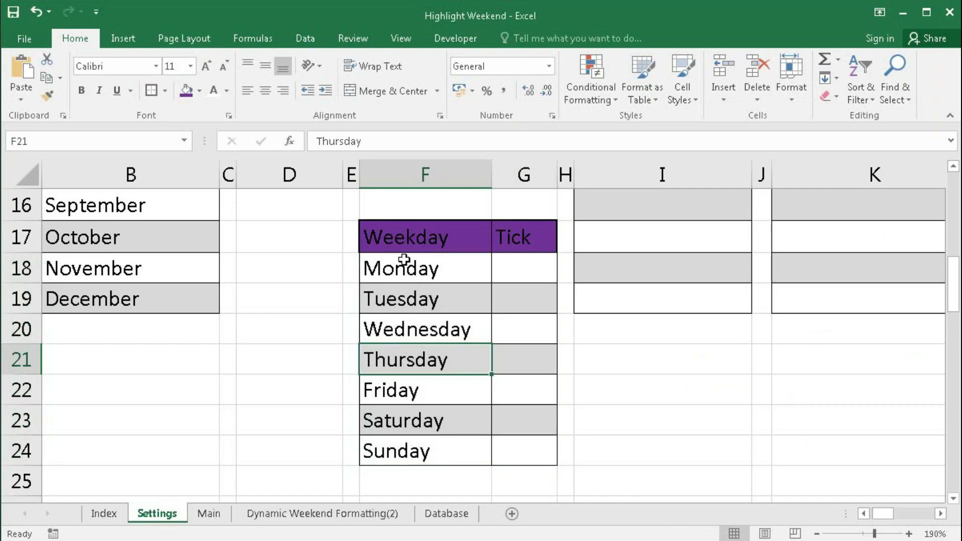
click(522, 269)
click(522, 309)
click(523, 330)
click(523, 360)
click(515, 388)
click(525, 427)
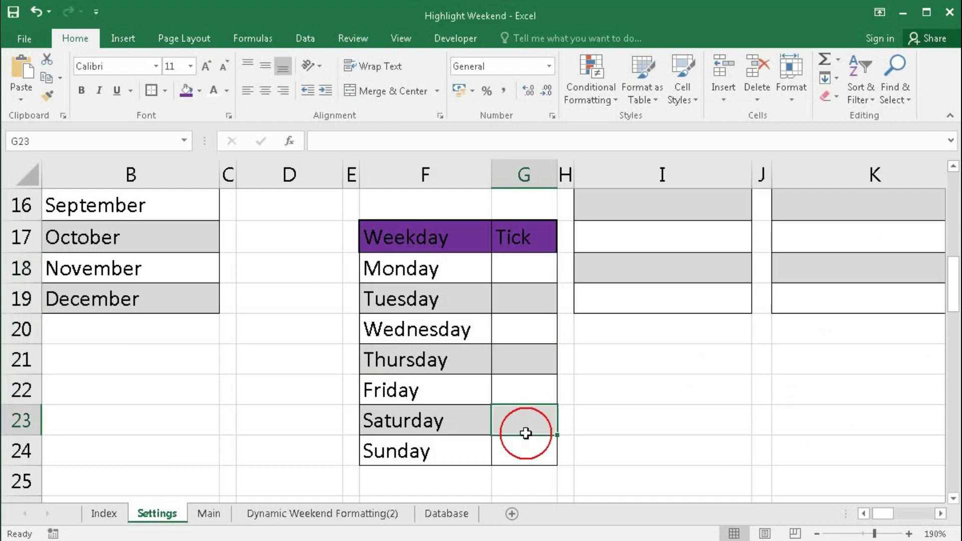
click(524, 445)
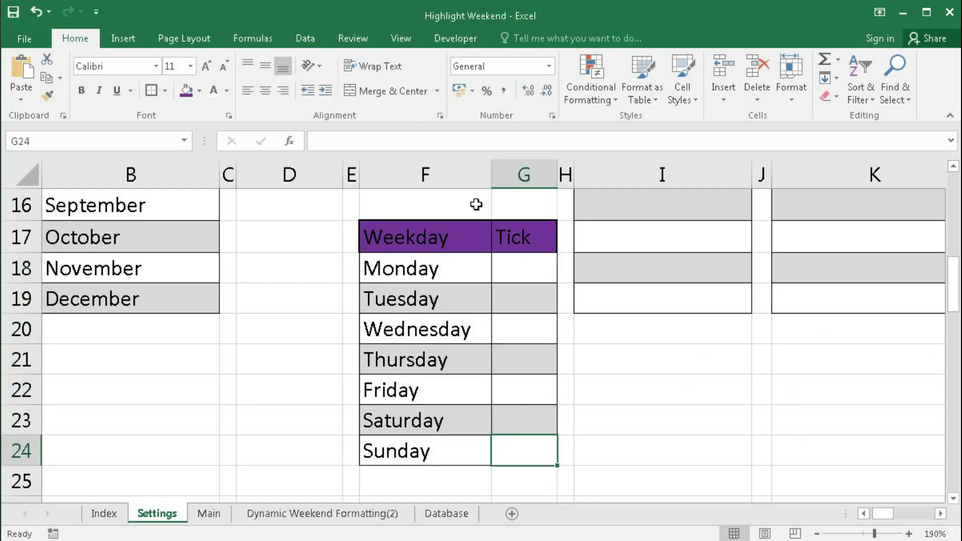
- Insert check box form controls in the Tick cells G18, G19 and G20 for Monday, Tuesday and Wednesday
click(453, 40)
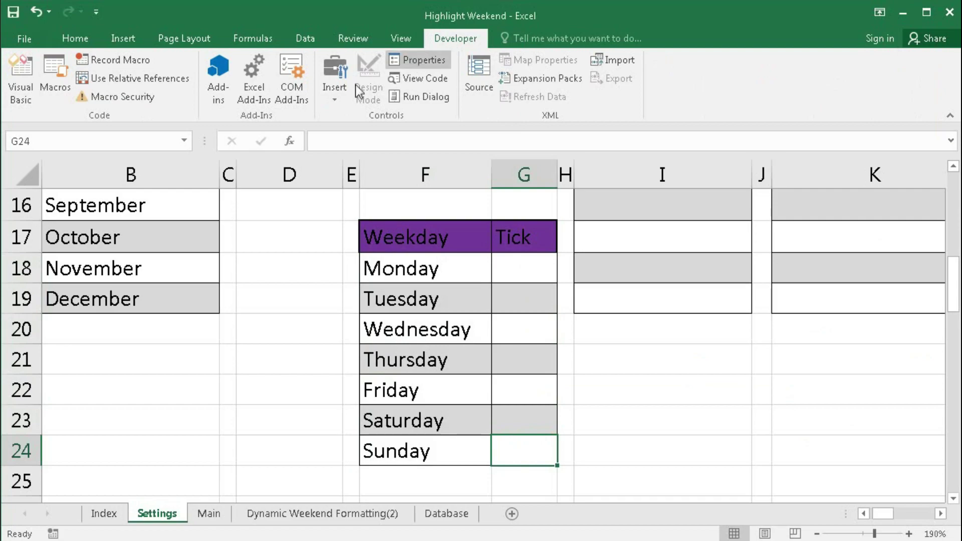
click(333, 99)
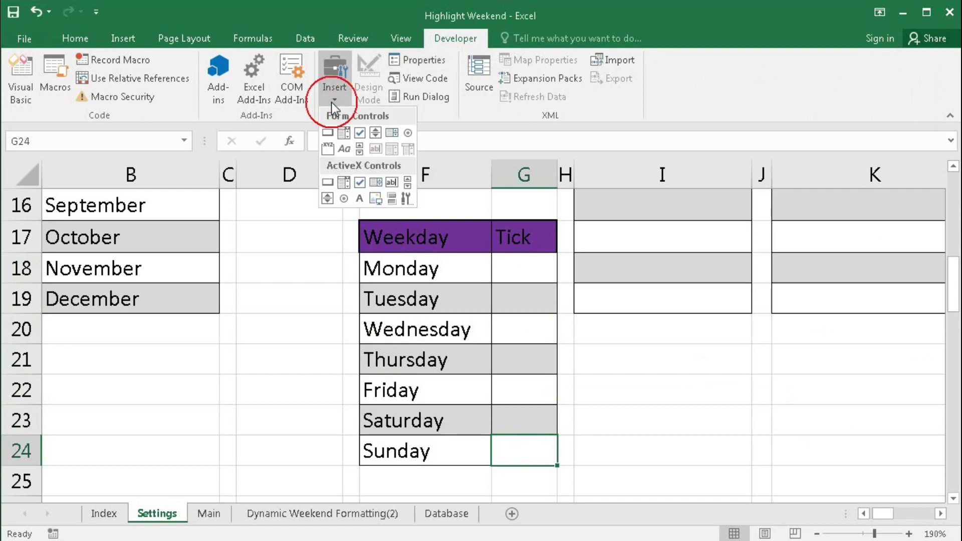
click(359, 133)
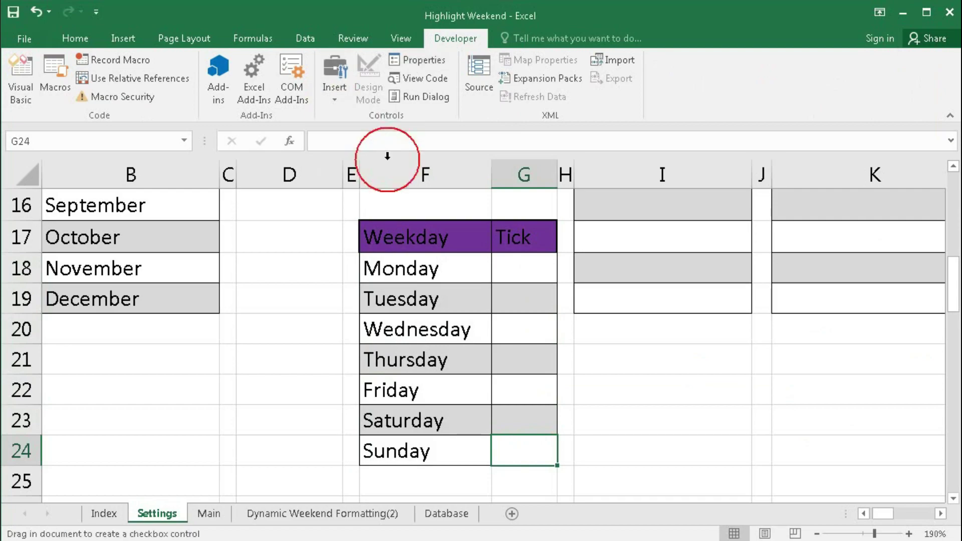
click(491, 251)
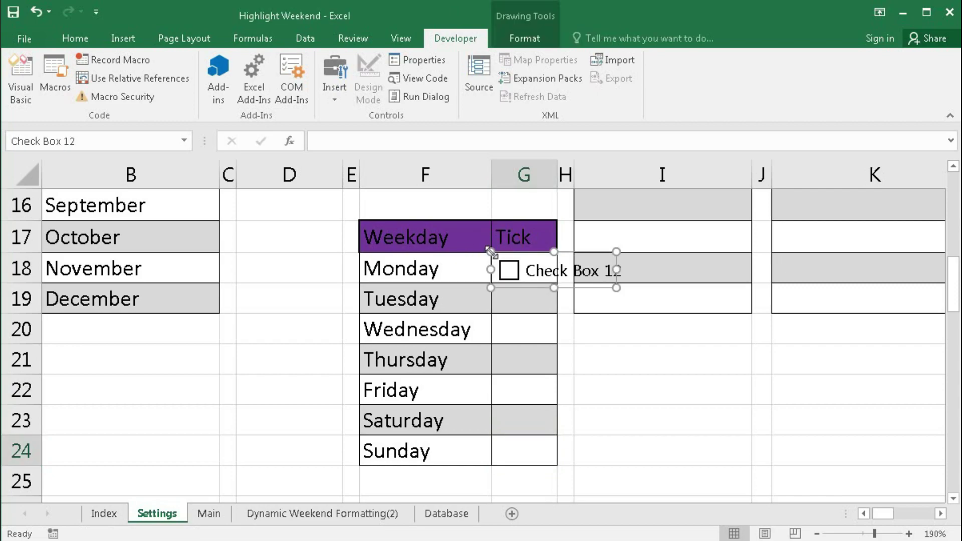
click(335, 85)
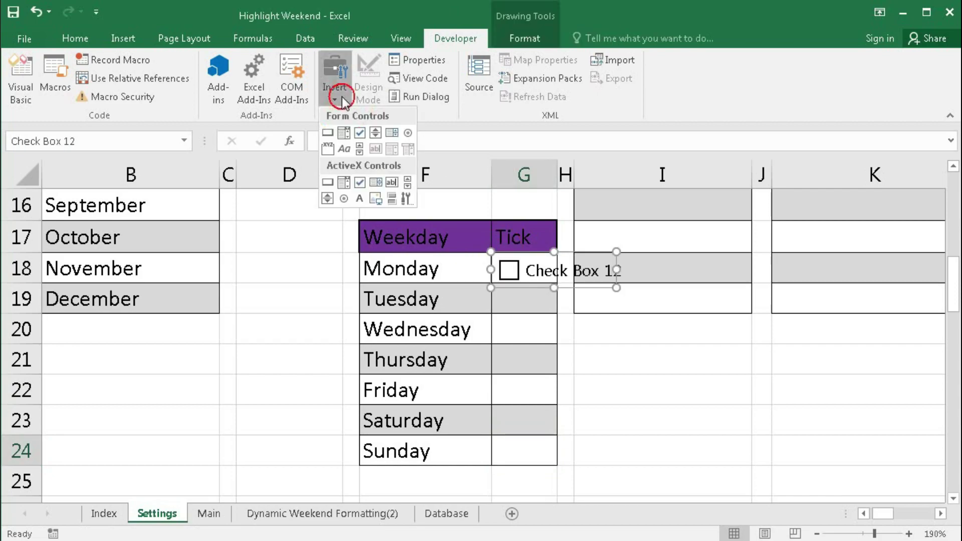
click(360, 133)
click(492, 279)
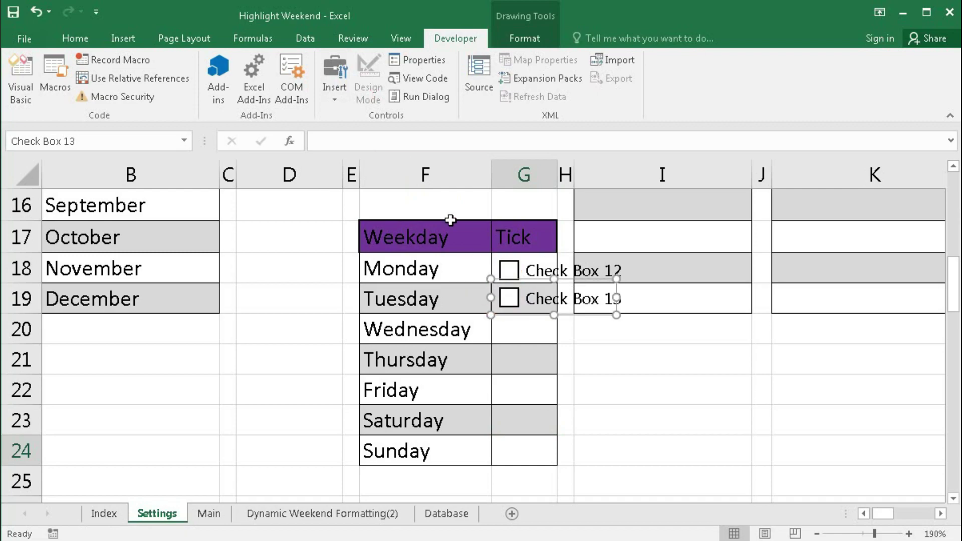
click(335, 85)
click(360, 133)
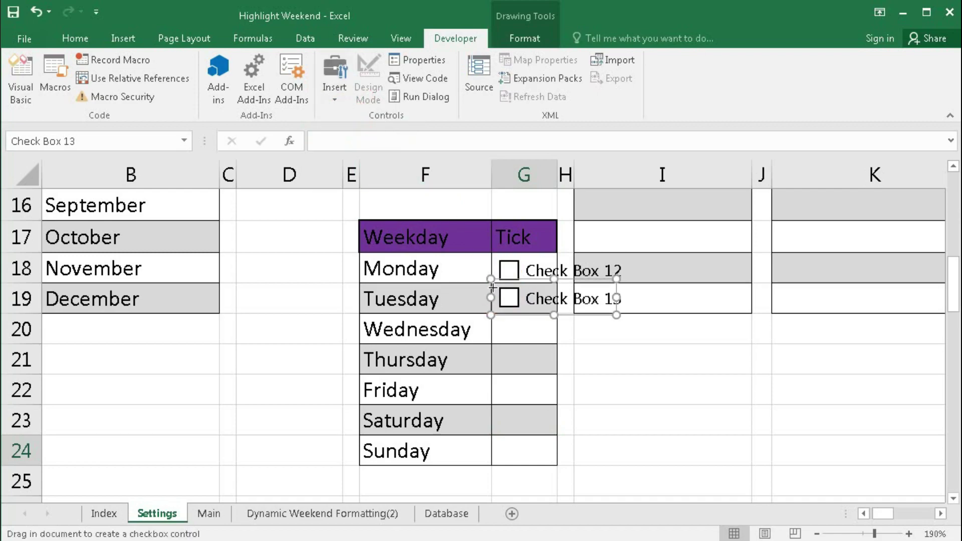
click(492, 314)
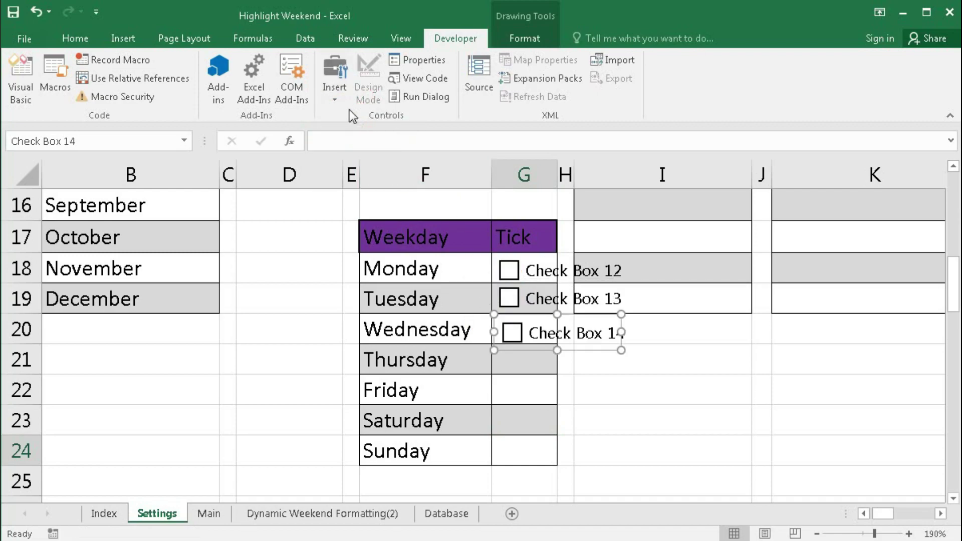
- Insert check box form controls in the Tick cells G21 to G24 for Thursday through Sunday
click(336, 85)
click(359, 133)
click(492, 342)
click(336, 85)
click(359, 133)
click(491, 374)
click(335, 85)
click(360, 133)
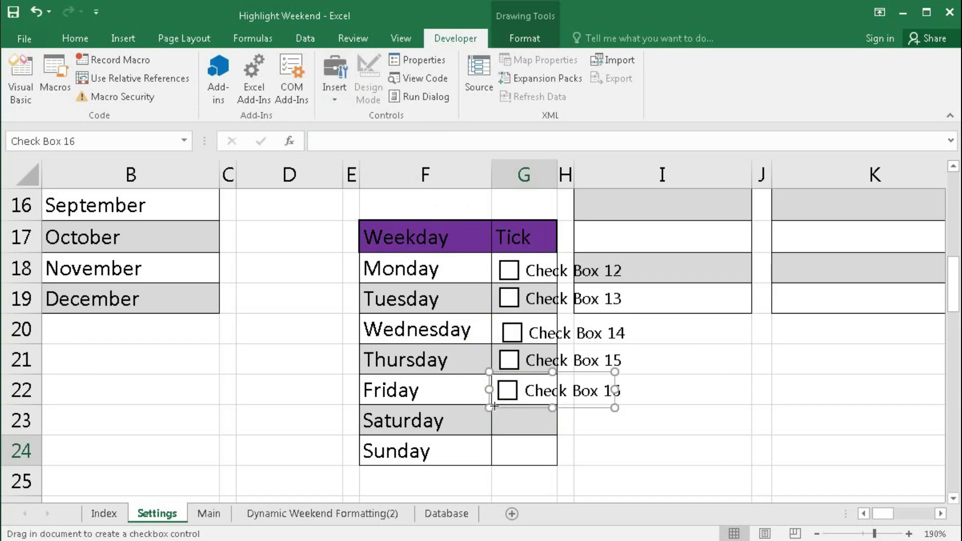
click(491, 404)
click(335, 85)
click(359, 133)
click(492, 434)
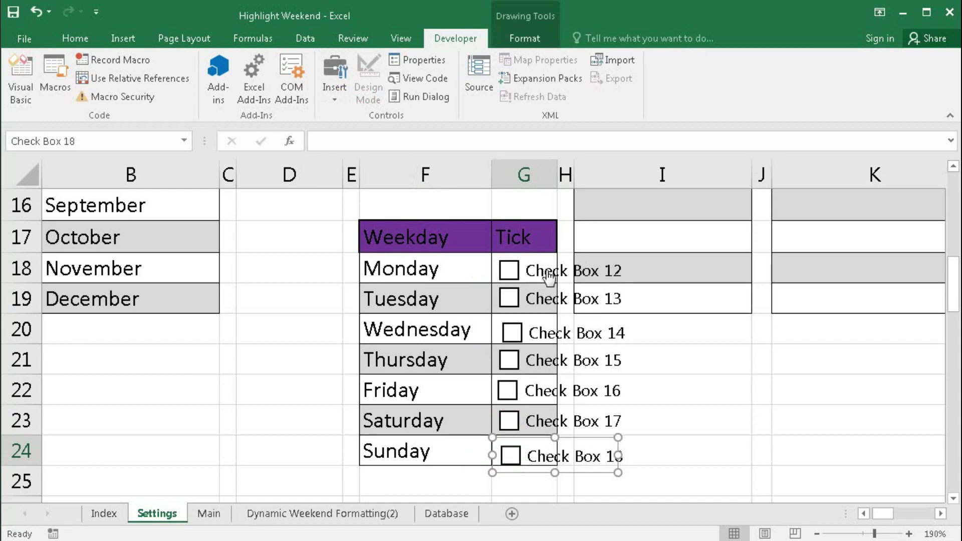
- Delete the caption text of the Sunday check box in G24, leaving only its box
click(528, 456)
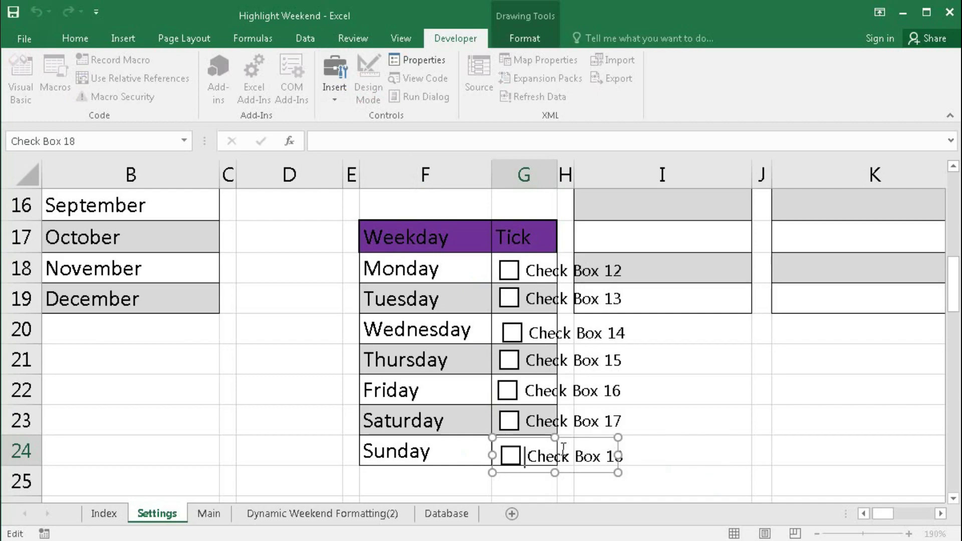
key(Delete)
key(Delete)
key(Delete)
key(Delete)
key(Delete)
key(Delete)
key(Delete)
key(Delete)
key(Delete)
key(Delete)
key(Delete)
key(Delete)
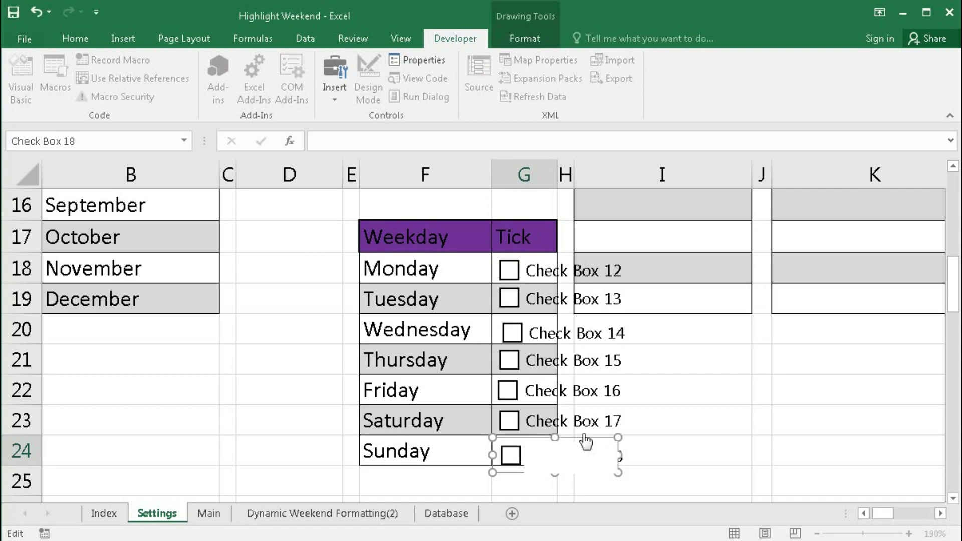
click(660, 419)
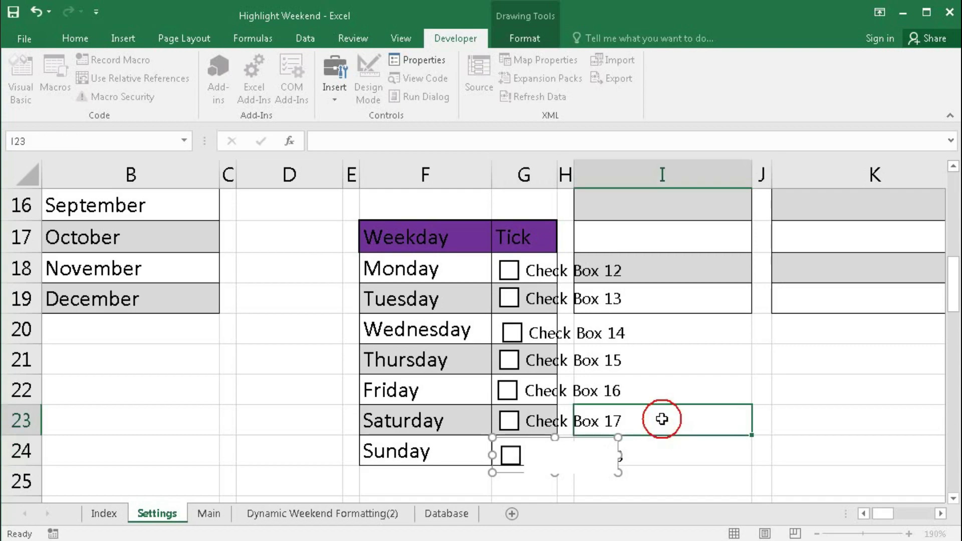
- Delete the caption text of the Saturday check box in G23, leaving only its box
ctrl+click(549, 426)
click(523, 420)
key(Delete)
key(Delete)
key(Delete)
key(Delete)
key(Delete)
key(Delete)
key(Delete)
key(Delete)
key(Delete)
key(Delete)
key(Delete)
key(Delete)
click(652, 416)
- Delete the caption text of the Friday check box in G22, leaving only its box
ctrl+click(541, 391)
click(530, 389)
key(Delete)
key(Delete)
key(Delete)
key(Delete)
key(Delete)
key(Delete)
key(Delete)
key(Delete)
key(Delete)
key(Delete)
key(Delete)
key(Delete)
click(646, 379)
- Delete the caption text of the Thursday check box in G21, leaving only its box
ctrl+click(526, 356)
click(525, 356)
key(Delete)
key(Delete)
key(Delete)
key(Delete)
key(Delete)
key(Delete)
key(Delete)
key(Delete)
key(Delete)
key(Delete)
key(Delete)
key(Delete)
click(517, 333)
- Delete the caption text of the Wednesday check box in G20, leaving only its box
ctrl+click(519, 332)
click(528, 332)
key(Delete)
key(Delete)
key(Delete)
key(Delete)
key(Delete)
key(Delete)
key(Delete)
key(Delete)
key(Delete)
key(Delete)
key(Delete)
key(Delete)
click(647, 331)
- Delete the caption text of the Tuesday check box in G19, leaving only its box
ctrl+click(522, 296)
click(563, 297)
key(Delete)
key(Delete)
key(Delete)
key(Delete)
key(Delete)
key(Delete)
key(Delete)
key(Delete)
key(Delete)
key(Delete)
key(Delete)
key(Delete)
click(651, 360)
- Delete the caption text of the Monday check box in G18, leaving only its box
ctrl+click(539, 269)
click(558, 275)
key(Delete)
key(Delete)
key(Delete)
key(Delete)
key(Delete)
key(Delete)
key(Delete)
key(Delete)
key(Delete)
key(Delete)
key(Delete)
key(Delete)
click(621, 316)
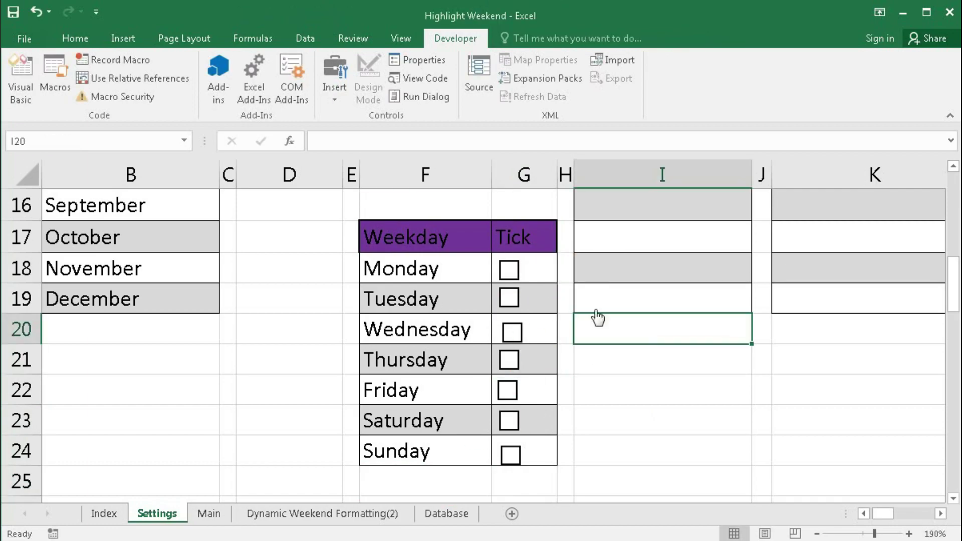
- Narrow the frames of the Monday and Tuesday check boxes in G18 and G19 to fit inside column G
ctrl+click(516, 273)
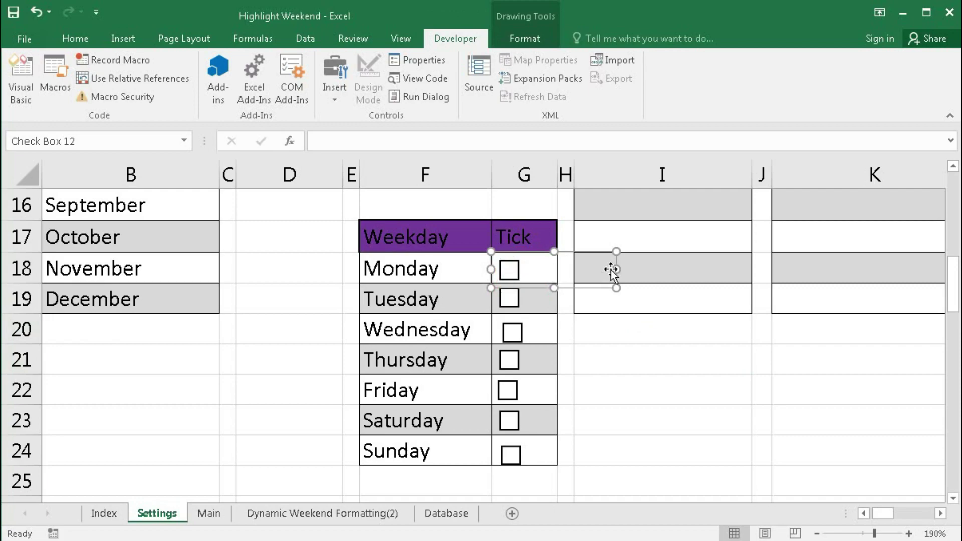
drag(614, 270, 524, 270)
click(524, 302)
click(516, 332)
click(520, 301)
click(284, 404)
ctrl+click(517, 301)
drag(613, 302, 527, 303)
click(289, 360)
- Narrow the frames of the Wednesday, Thursday and Friday check boxes in G20 to G22 to fit inside column G
ctrl+click(525, 337)
drag(617, 333, 524, 338)
click(328, 372)
ctrl+click(521, 361)
drag(616, 360, 526, 361)
click(321, 368)
ctrl+click(521, 391)
drag(612, 391, 527, 391)
click(313, 417)
- Narrow the frames of the Saturday and Sunday check boxes in G23 and G24 to fit inside column G
ctrl+click(510, 421)
drag(615, 421, 531, 428)
click(476, 426)
ctrl+click(522, 458)
drag(615, 470, 532, 472)
click(289, 420)
- Nudge the Monday check box slightly up and to the right so it sits centred in G18
ctrl+click(519, 276)
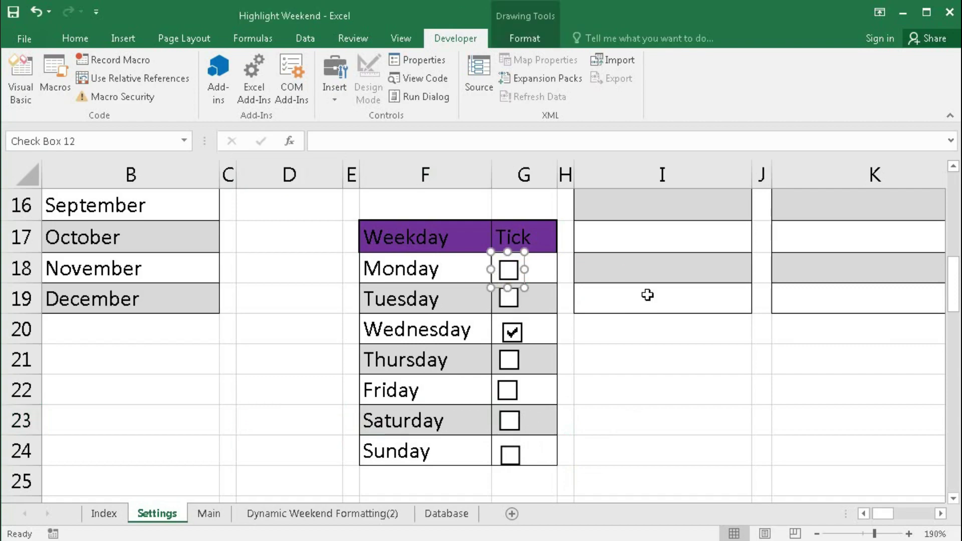
key(Up)
key(Up)
key(Up)
key(Right)
key(Right)
key(Right)
key(Right)
key(Right)
key(Right)
key(Right)
key(Right)
key(Right)
key(Right)
key(Right)
key(Right)
key(Right)
key(Right)
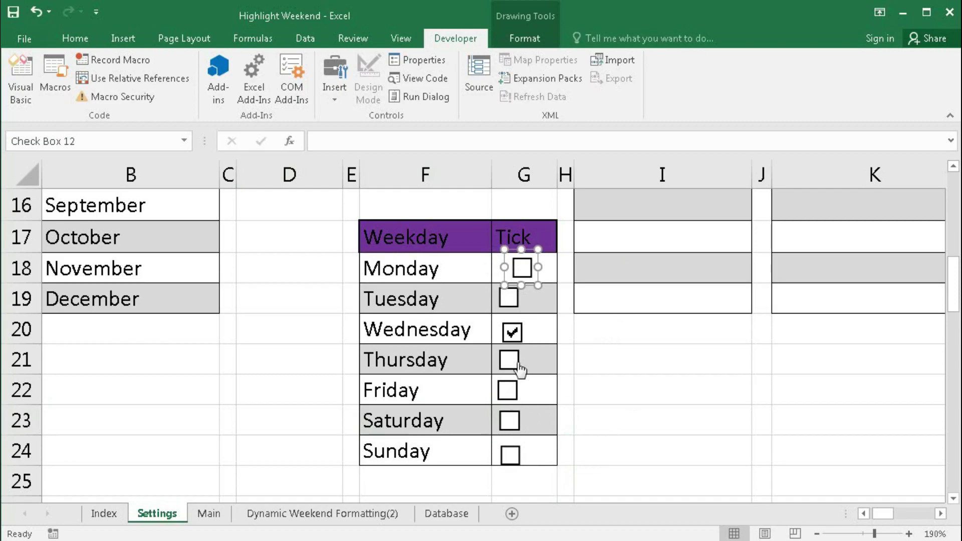
click(608, 337)
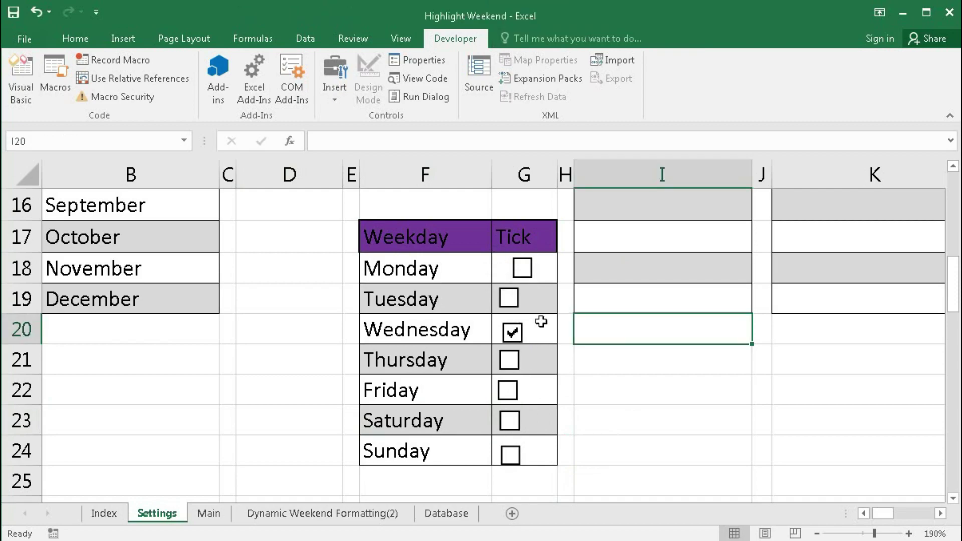
- Shift the Tuesday to Sunday check boxes in G19 to G24 together to the right, toward the middle of column G
ctrl+click(510, 298)
ctrl+click(512, 334)
ctrl+click(510, 359)
ctrl+click(508, 390)
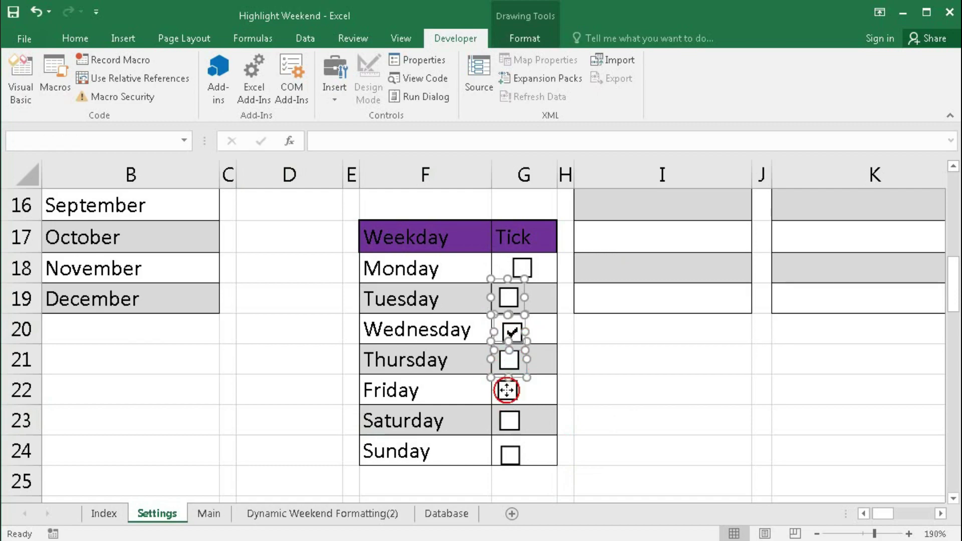
ctrl+click(509, 421)
ctrl+click(515, 454)
key(Right)
key(Right)
key(Right)
key(Right)
key(Right)
key(Right)
key(Right)
key(Right)
key(Right)
key(Right)
key(Right)
key(Right)
key(Right)
key(Right)
key(Right)
key(Right)
key(Right)
key(Right)
key(Right)
key(Right)
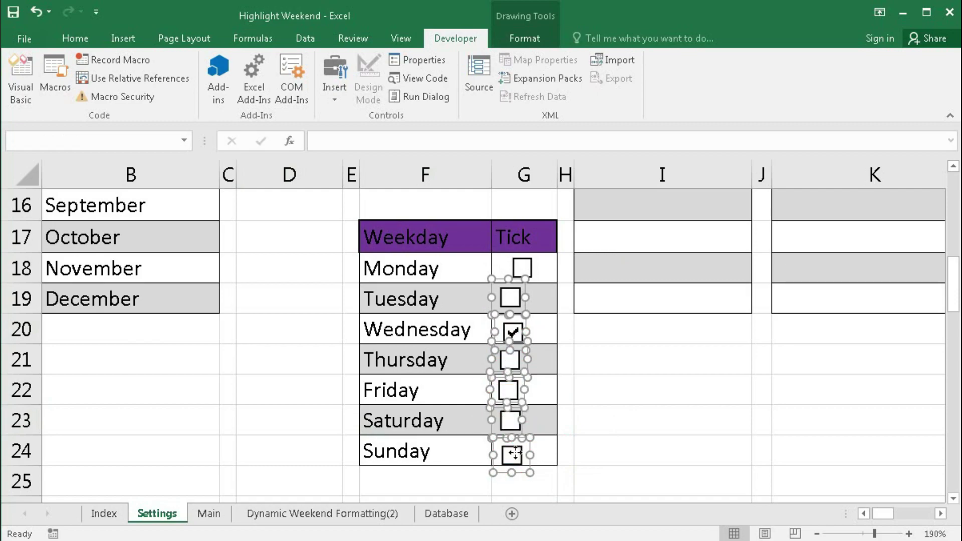
key(Left)
key(Left)
key(Left)
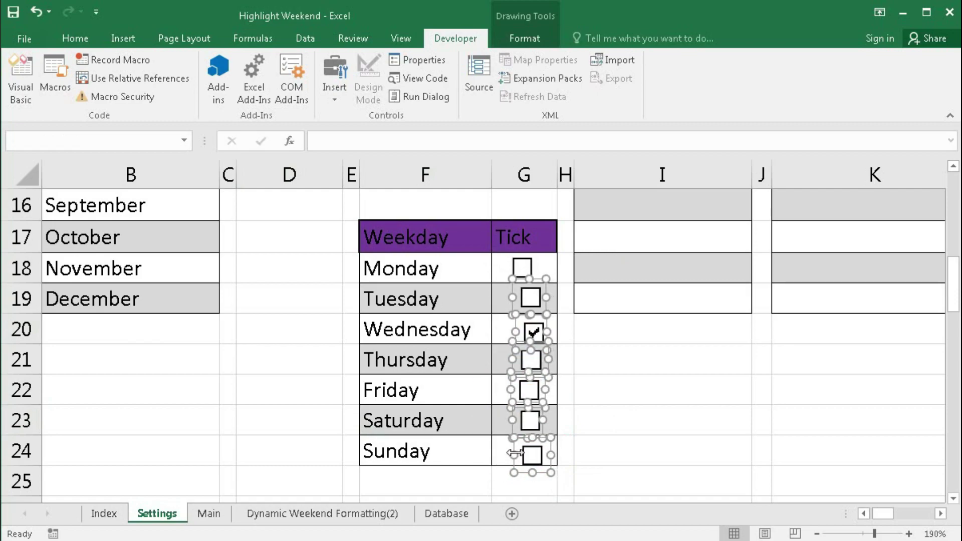
- Nudge the Sunday check box up so it sits centred vertically in G24
click(595, 467)
ctrl+click(571, 455)
key(Up)
key(Up)
key(Up)
key(Up)
key(Up)
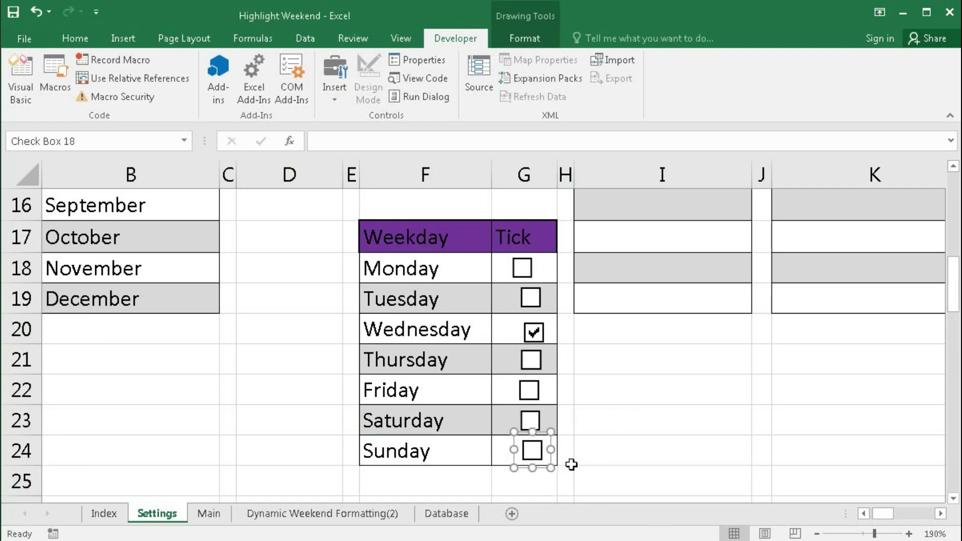
- Left-align all seven weekday check boxes with one another in column G
ctrl+click(530, 421)
ctrl+click(529, 391)
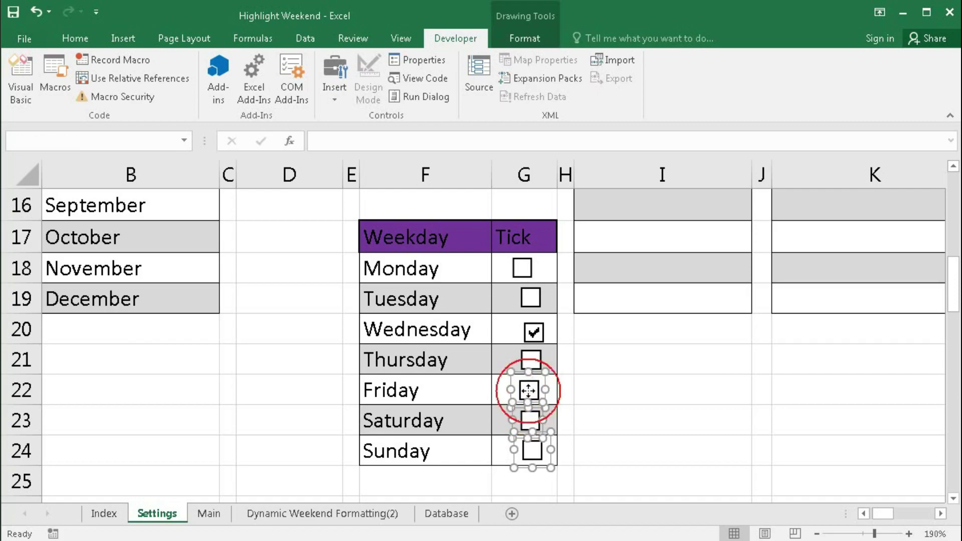
ctrl+click(534, 370)
ctrl+click(534, 333)
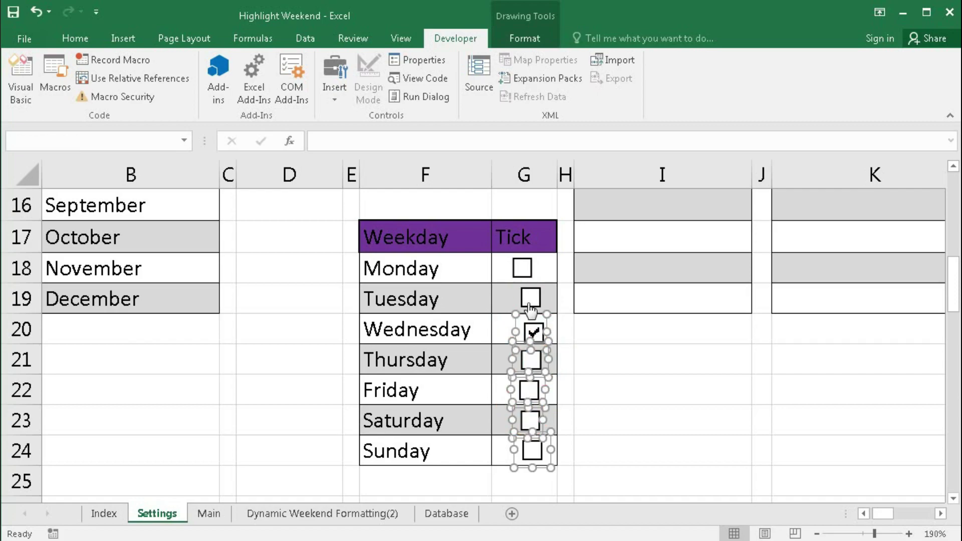
ctrl+click(520, 269)
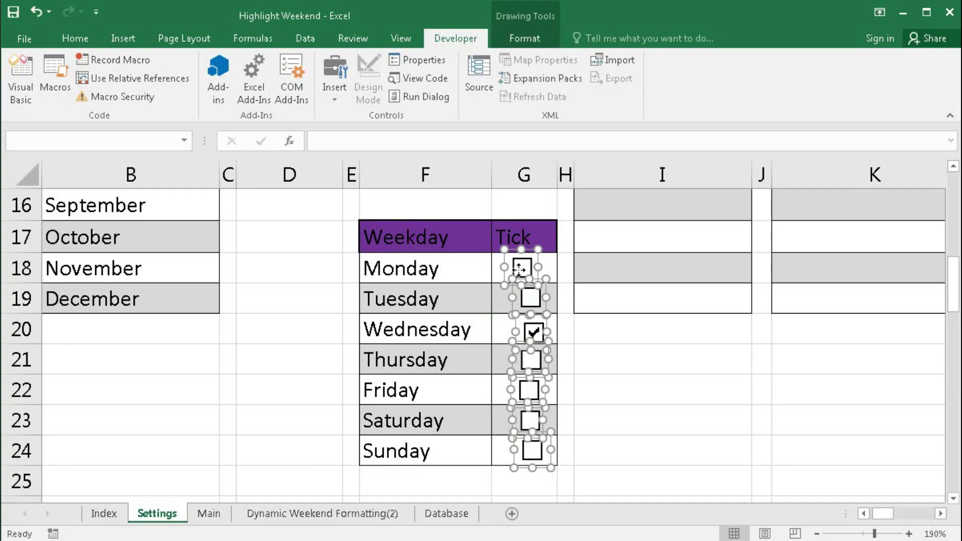
click(524, 39)
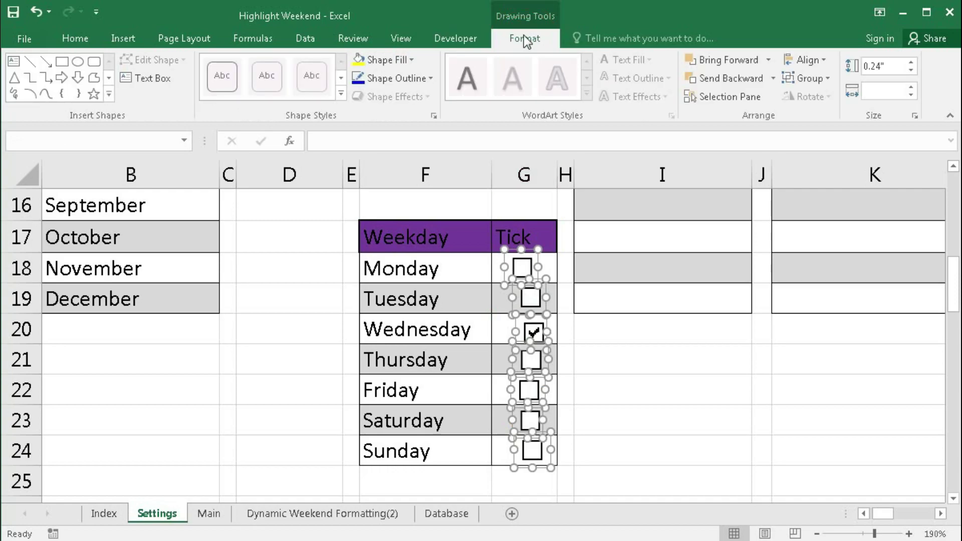
click(820, 61)
click(824, 80)
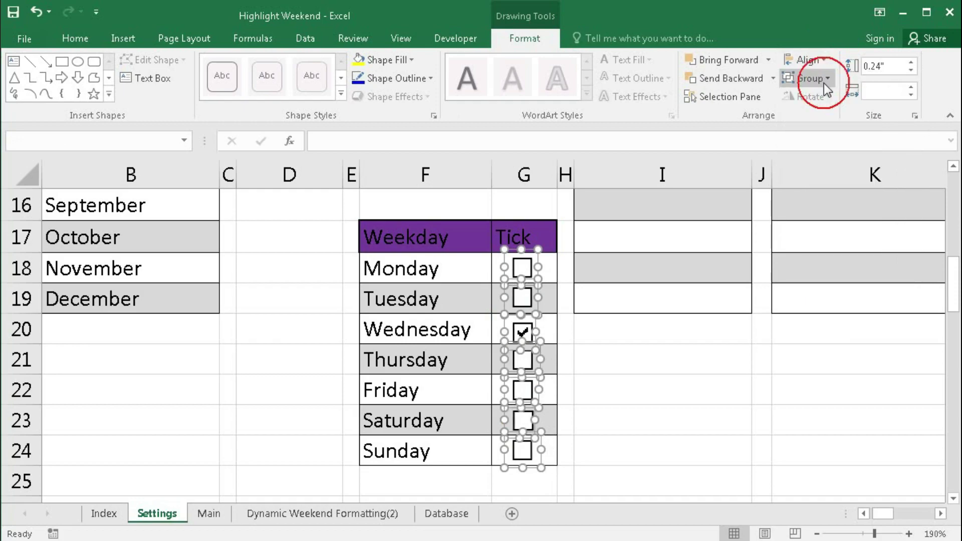
- Distribute the seven aligned weekday check boxes vertically and deselect them
click(809, 60)
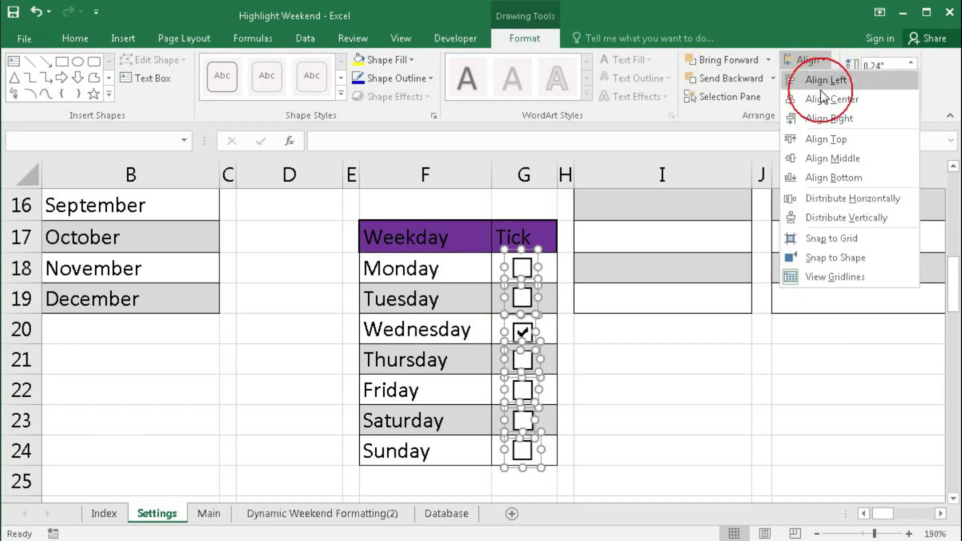
click(821, 219)
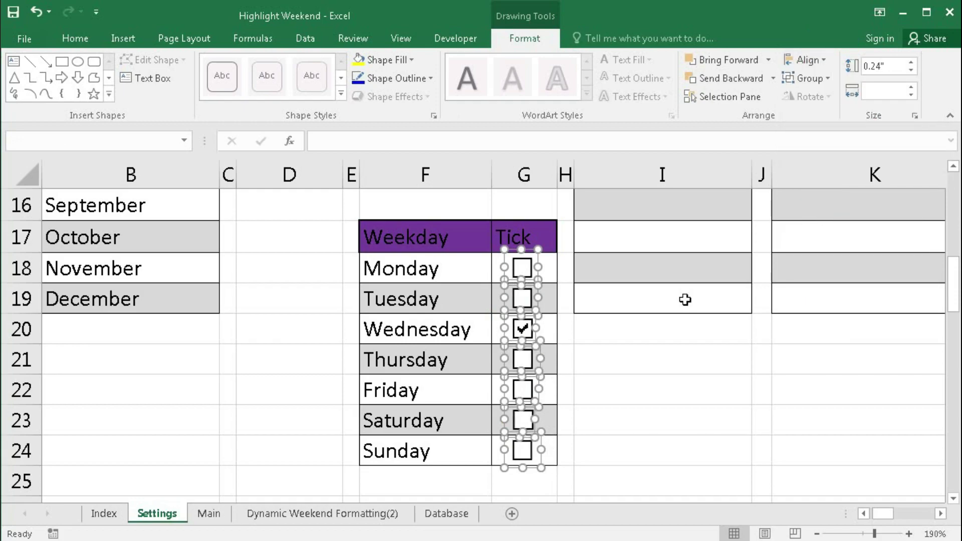
click(640, 371)
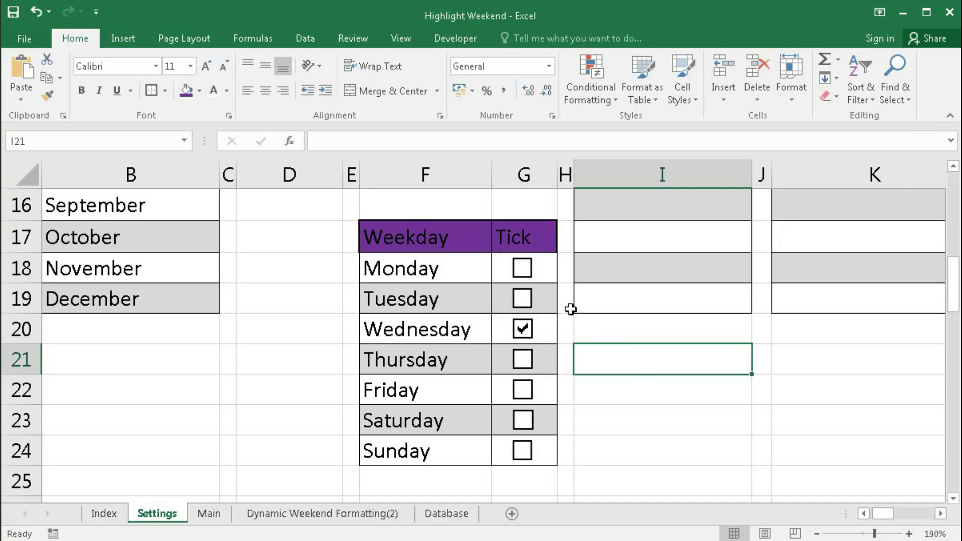
- Link the Monday check box to cell G18 in its control properties
ctrl+click(526, 276)
click(462, 39)
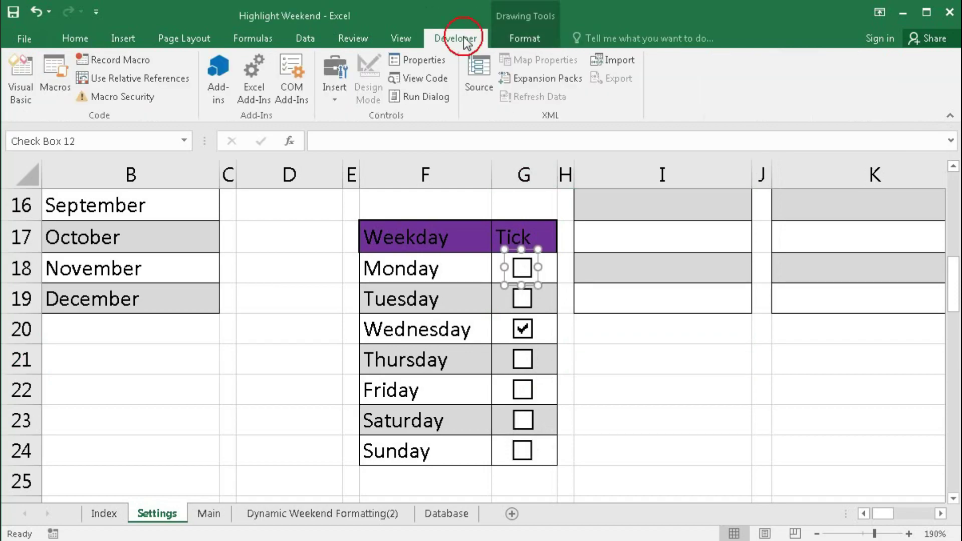
click(418, 61)
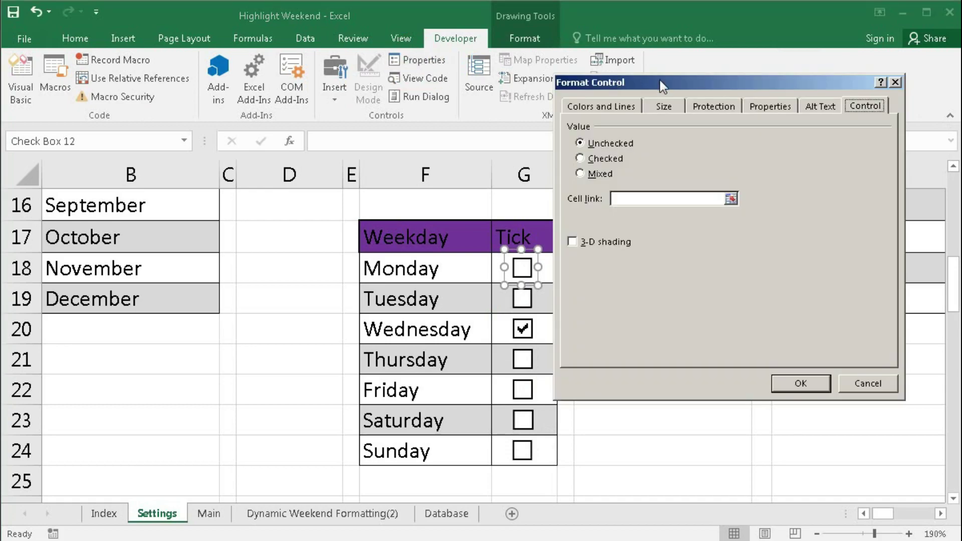
click(689, 254)
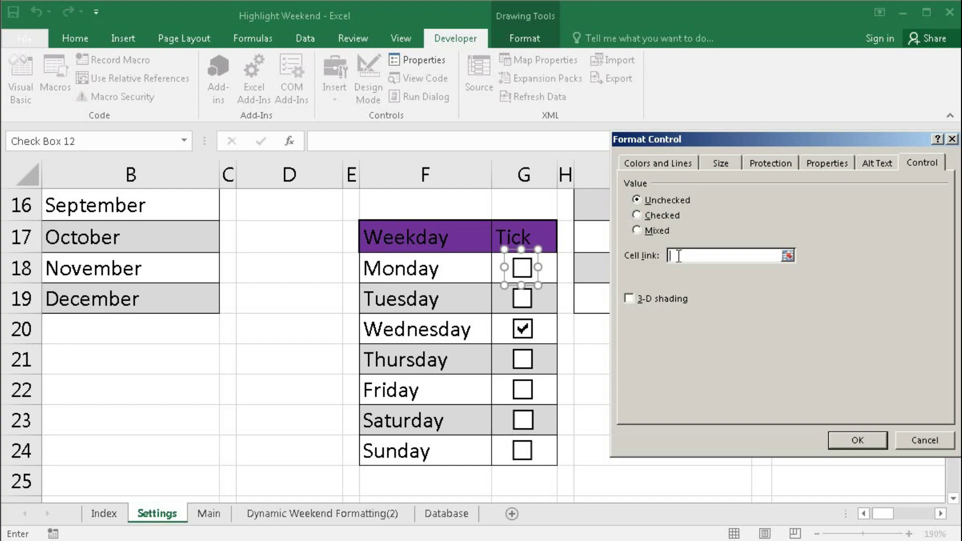
click(493, 259)
click(858, 440)
click(677, 357)
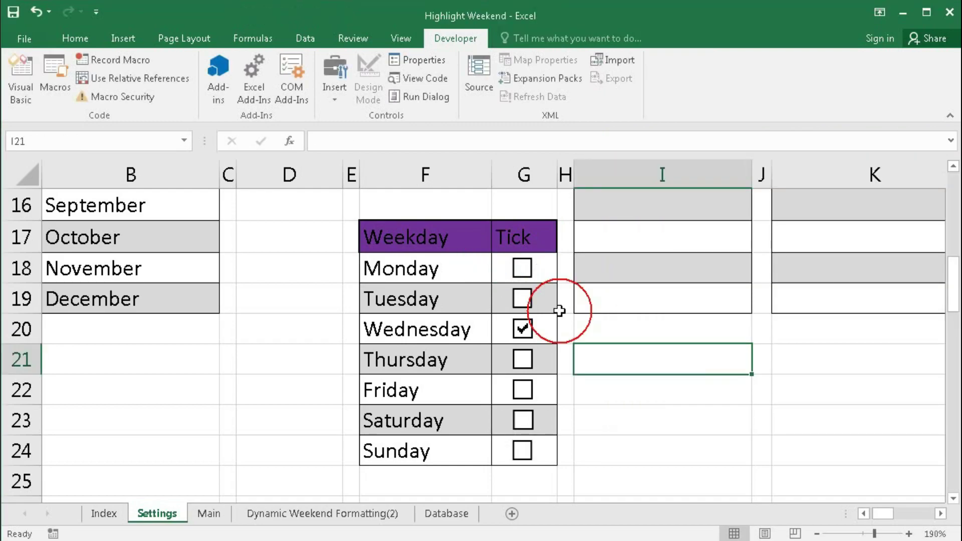
- Link the Tuesday check box to cell G19 in its control properties
ctrl+click(529, 301)
click(422, 60)
click(687, 257)
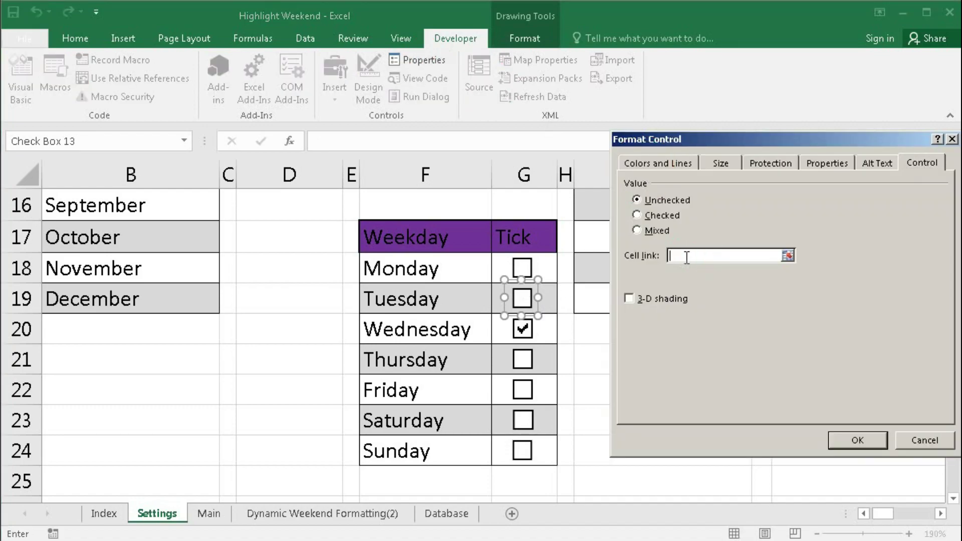
click(555, 290)
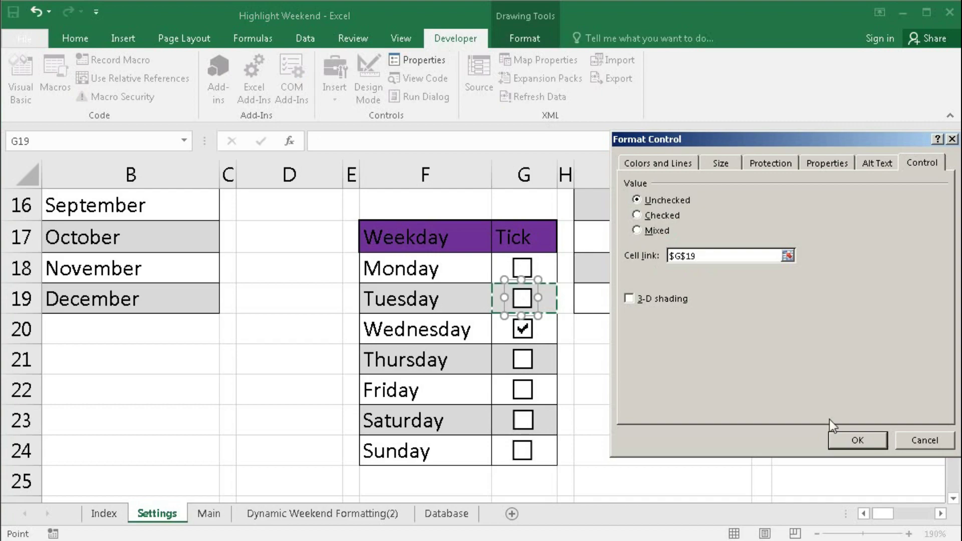
click(845, 437)
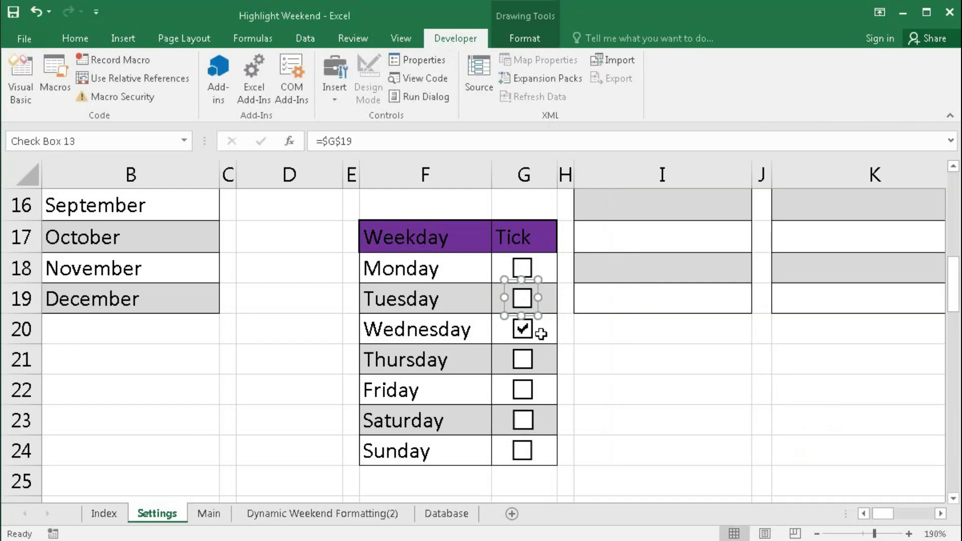
- Link the Wednesday check box to cell G20 in its control properties
click(650, 337)
ctrl+click(528, 339)
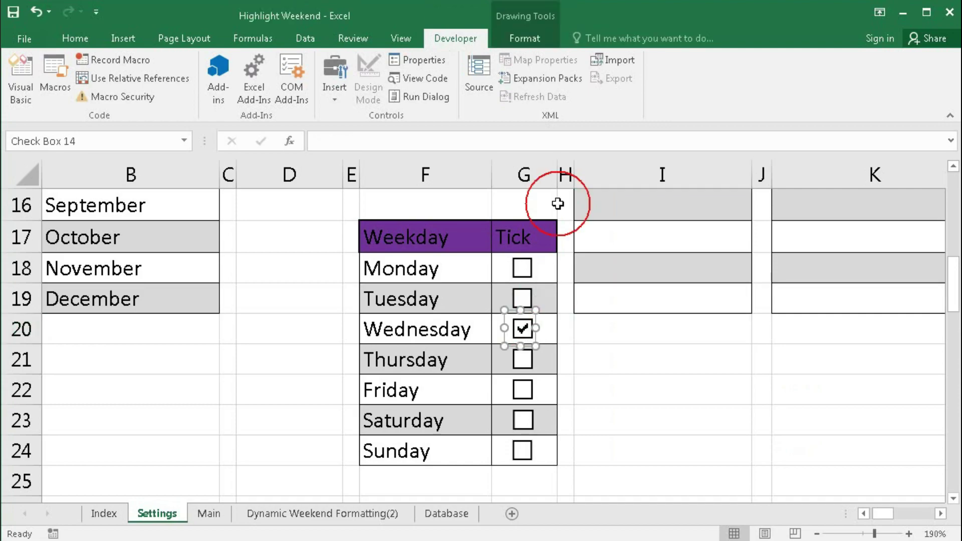
click(430, 62)
click(692, 255)
click(548, 329)
key(Return)
- Link the Thursday check box to cell G21 in its control properties
click(610, 368)
ctrl+click(523, 359)
click(424, 59)
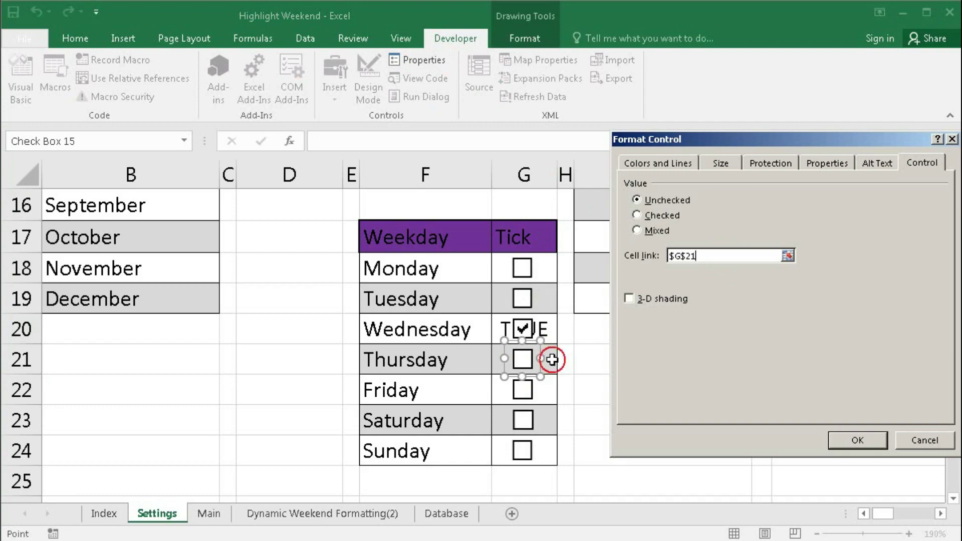
click(551, 359)
key(Return)
- Link the Friday check box to cell G22 in its control properties
click(582, 390)
ctrl+click(523, 390)
key(ctrl+1)
click(552, 391)
key(Return)
- Link the Saturday check box to cell G23 in its control properties
ctrl+click(523, 420)
click(424, 59)
click(552, 420)
key(Return)
- Link the Sunday check box to cell G24 in its control properties
ctrl+click(523, 450)
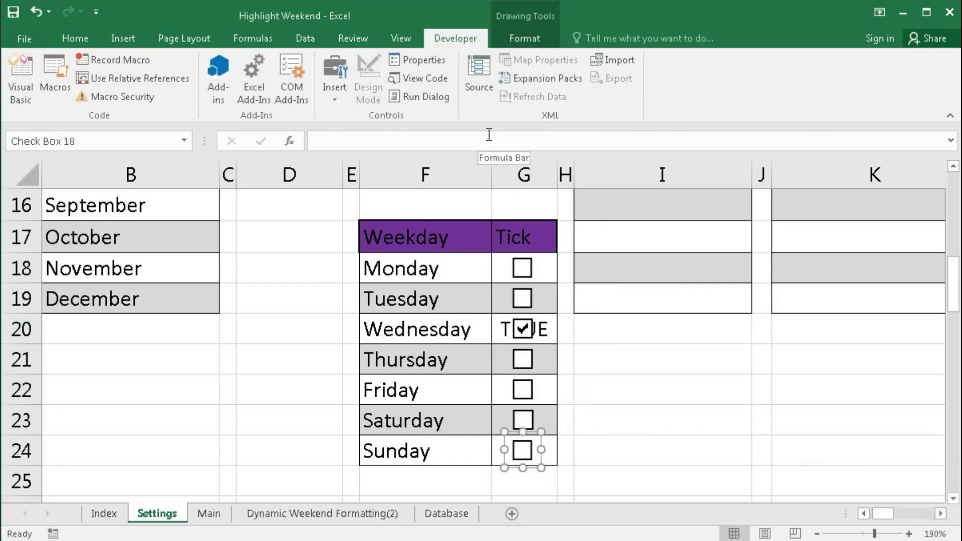
click(424, 59)
click(552, 450)
click(842, 441)
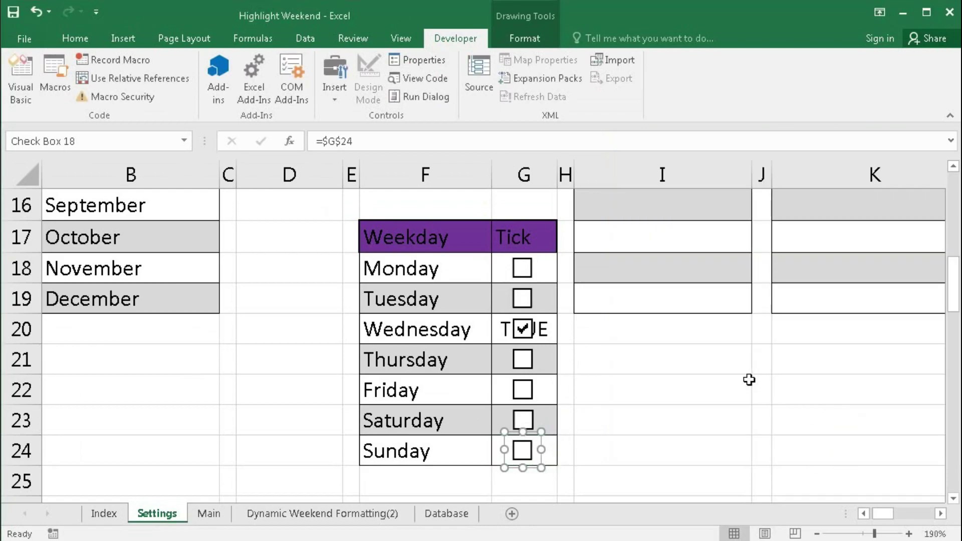
- Tick the Monday, Tuesday, Thursday, Friday, Saturday and Sunday check boxes to test their cell links
click(523, 296)
click(523, 268)
click(522, 360)
click(523, 390)
click(523, 419)
click(523, 452)
click(526, 452)
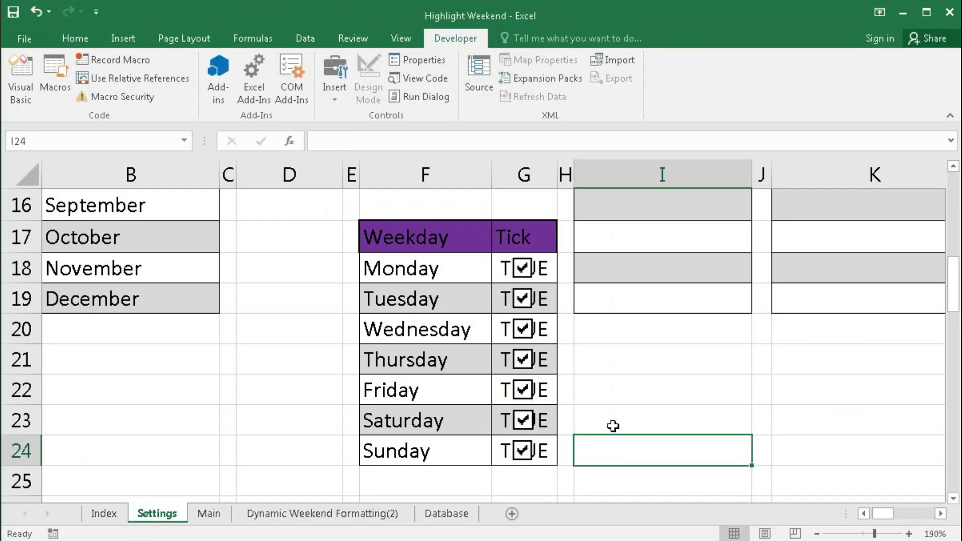
- Clear all seven weekday check boxes from Sunday up to Monday
click(523, 451)
click(524, 419)
click(523, 390)
click(524, 359)
click(524, 329)
click(524, 299)
click(526, 269)
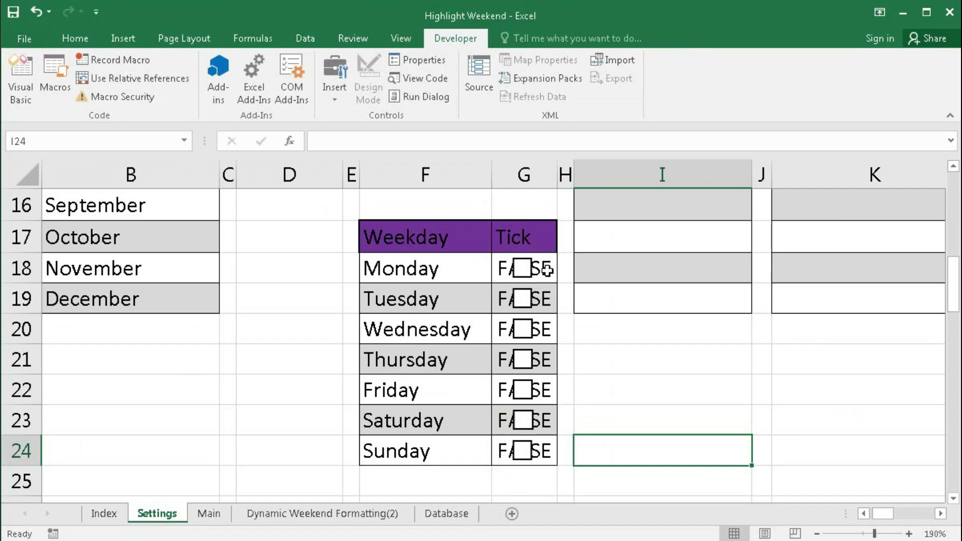
- Hide the linked values in the white cells G18, G20, G22 and G24 by setting their font colour to white
click(546, 269)
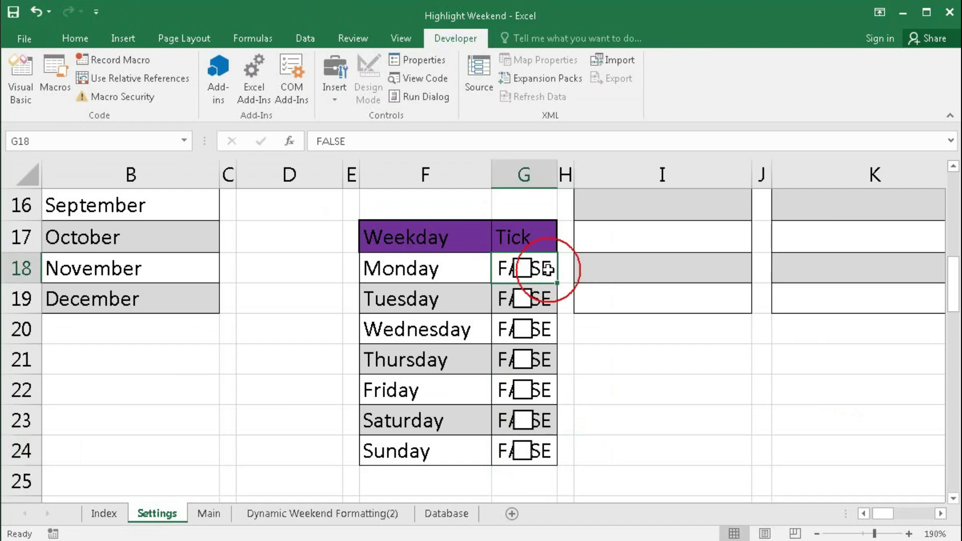
ctrl+click(547, 330)
ctrl+click(548, 397)
ctrl+click(546, 452)
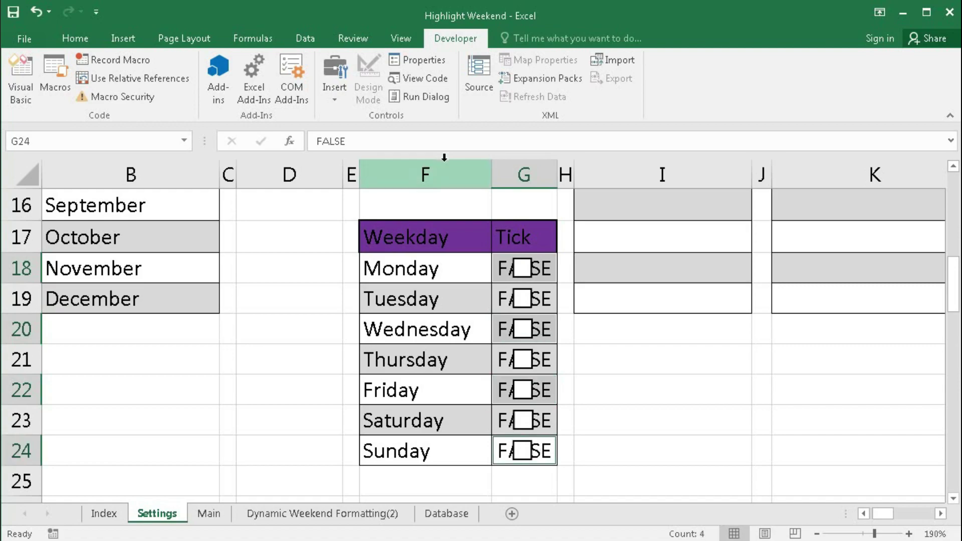
click(74, 38)
click(214, 90)
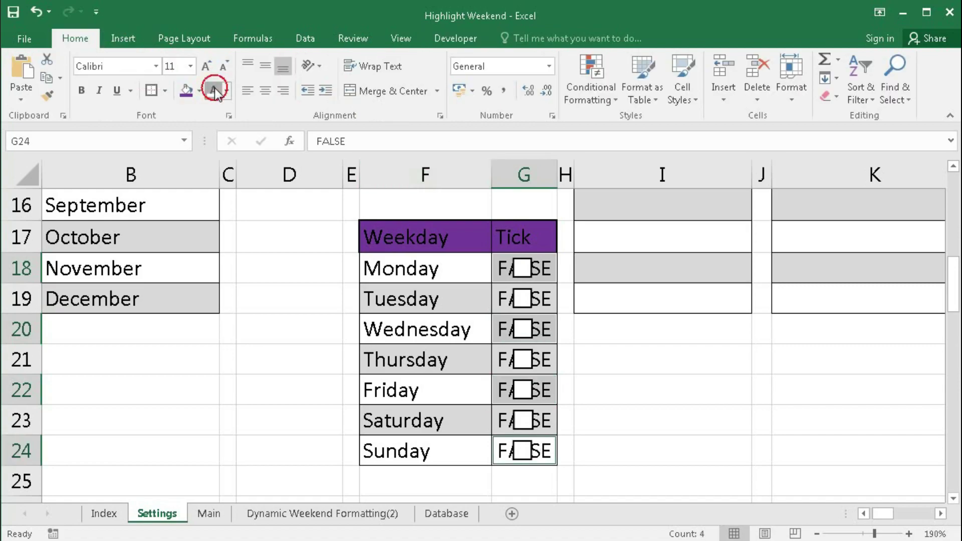
click(597, 353)
- Hide the linked values in the grey cells G19, G21 and G23 by setting their font colour to the matching light grey
click(545, 299)
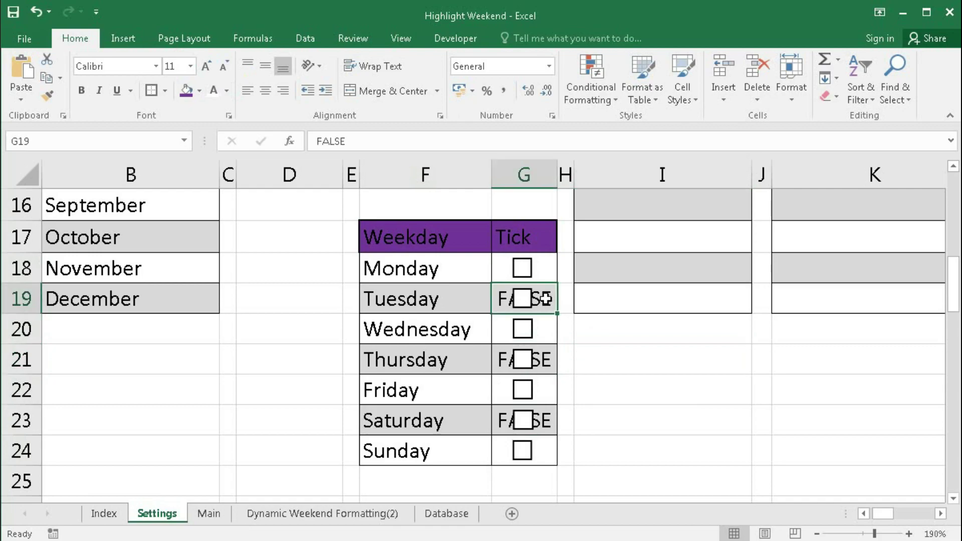
ctrl+click(549, 357)
ctrl+click(546, 419)
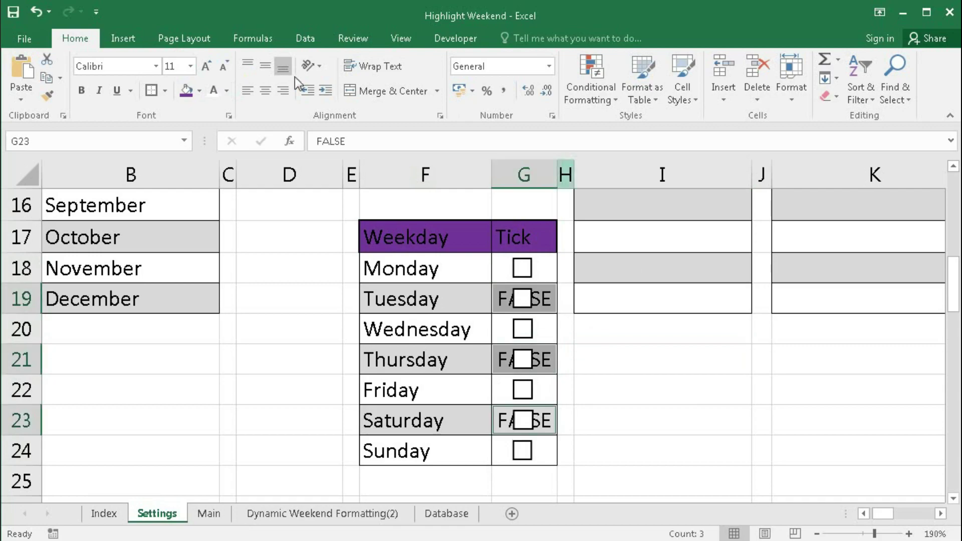
click(226, 90)
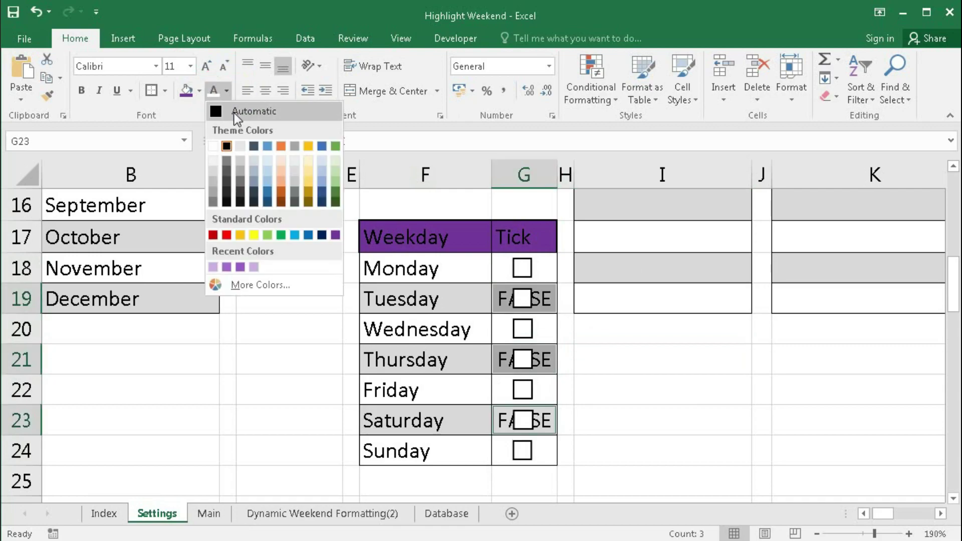
click(212, 171)
click(628, 355)
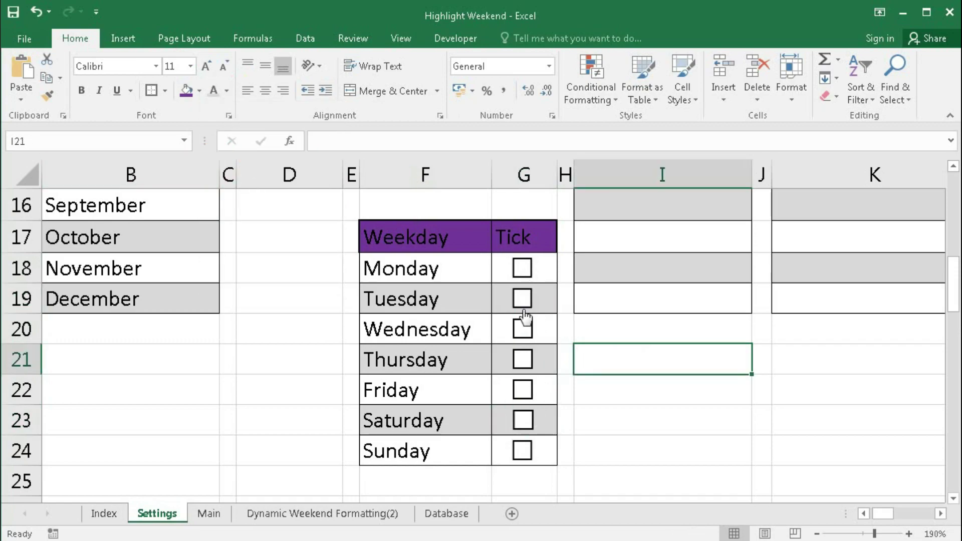
- Name the weekday list range F18:F24 Weekdays
drag(417, 263, 406, 445)
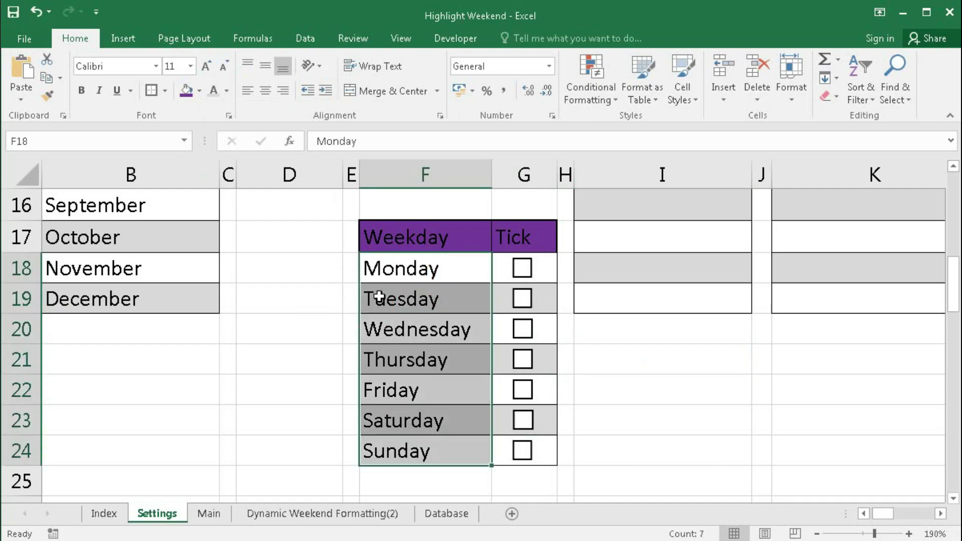
click(34, 135)
text(Weekdays)
key(Return)
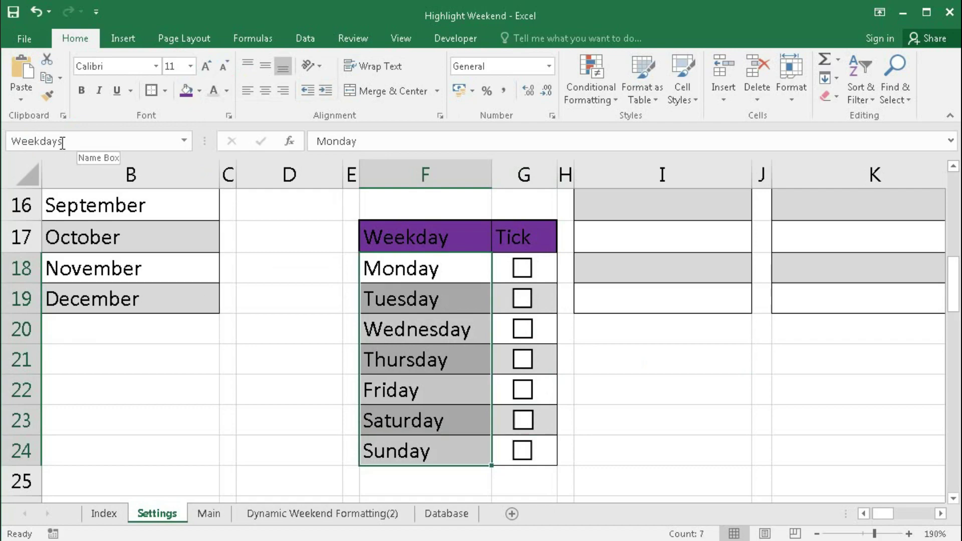
- Name the check box value range G18:G24 WeekValue
drag(500, 269, 509, 452)
click(102, 143)
text(W)
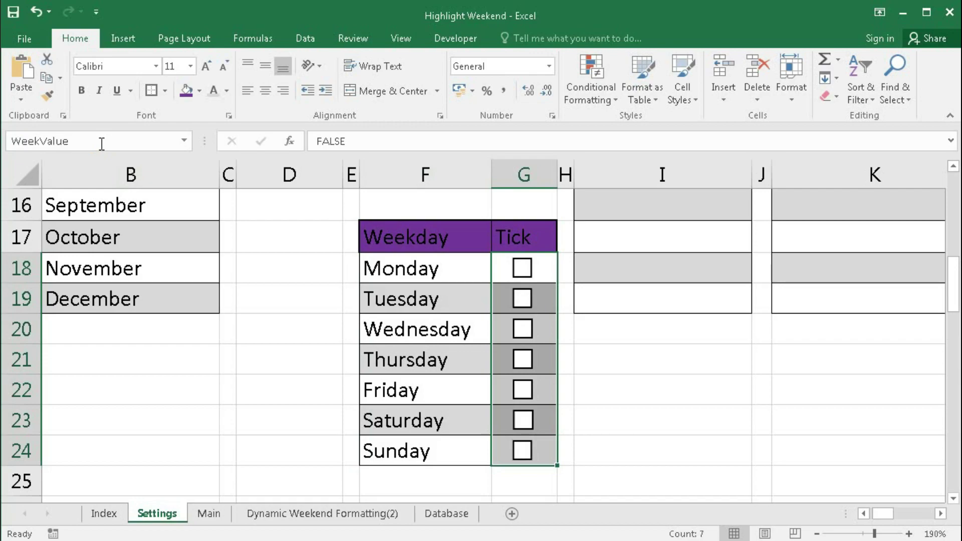
click(389, 267)
drag(396, 436, 383, 444)
click(499, 271)
drag(500, 271, 499, 450)
- In D17 of the Dynamic Weekend Formatting(2) sheet, begin an INDEX formula with the named range WeekValue as its array
click(321, 516)
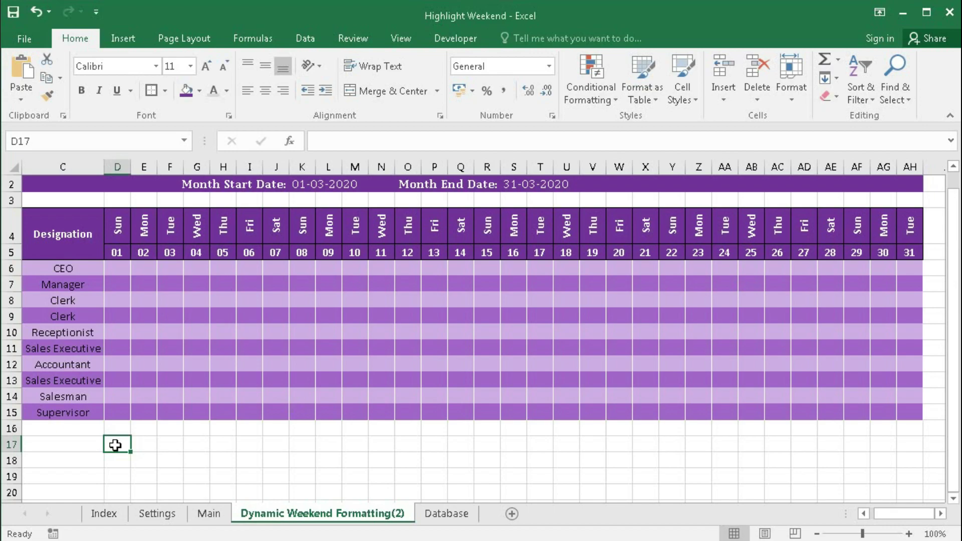
text(=)
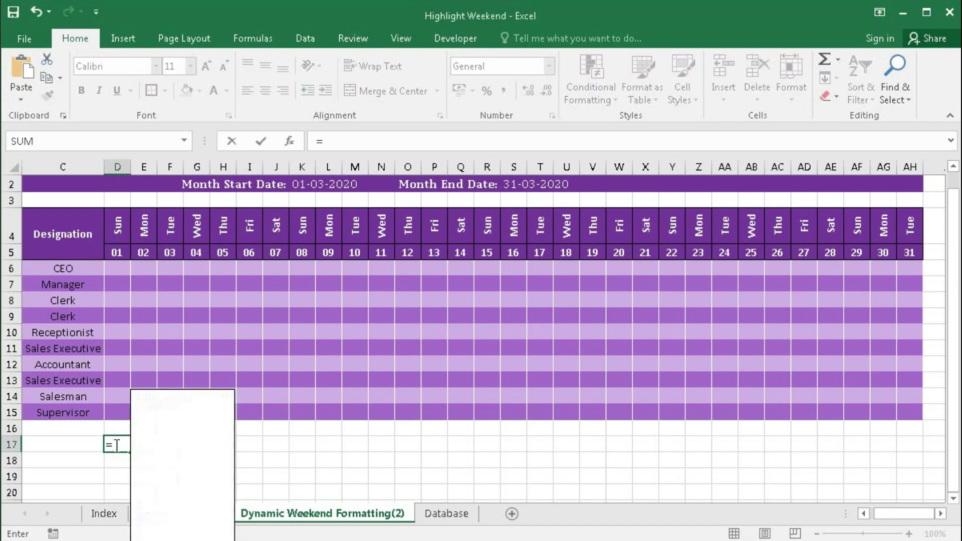
text(index)
key(Tab)
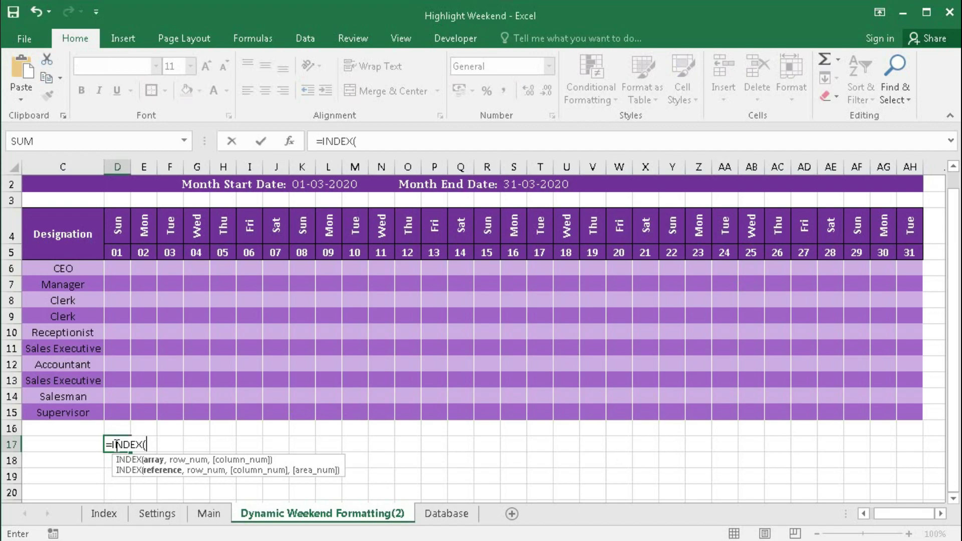
text(wee)
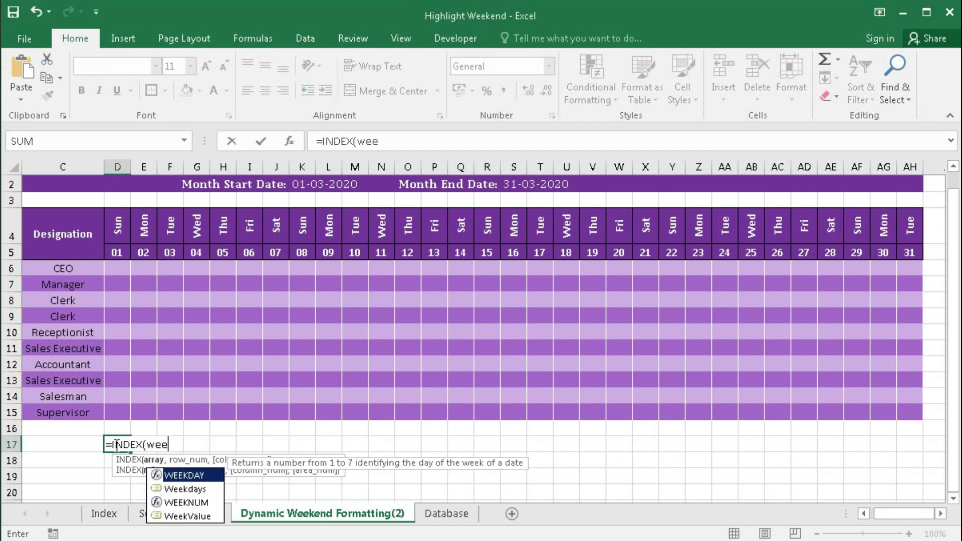
key(Down)
key(Down)
key(Down)
key(Tab)
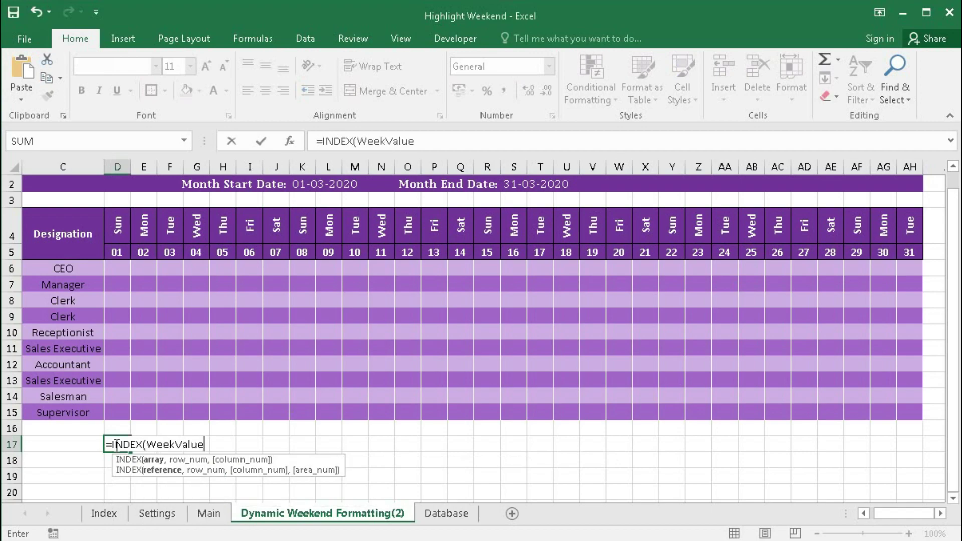
text(,)
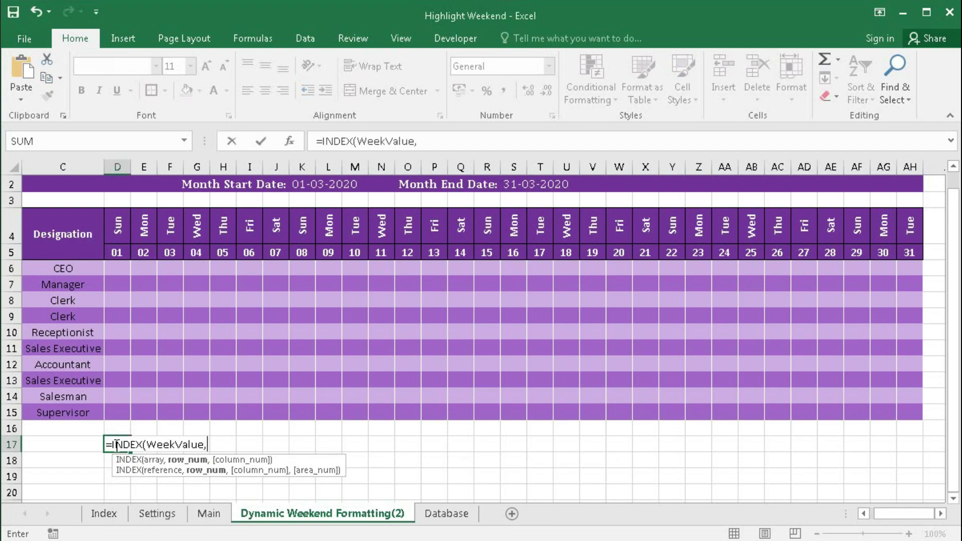
- Add a MATCH function as the row number, with TEXT(D$5,"dddd") as its lookup value
text(mat)
key(Tab)
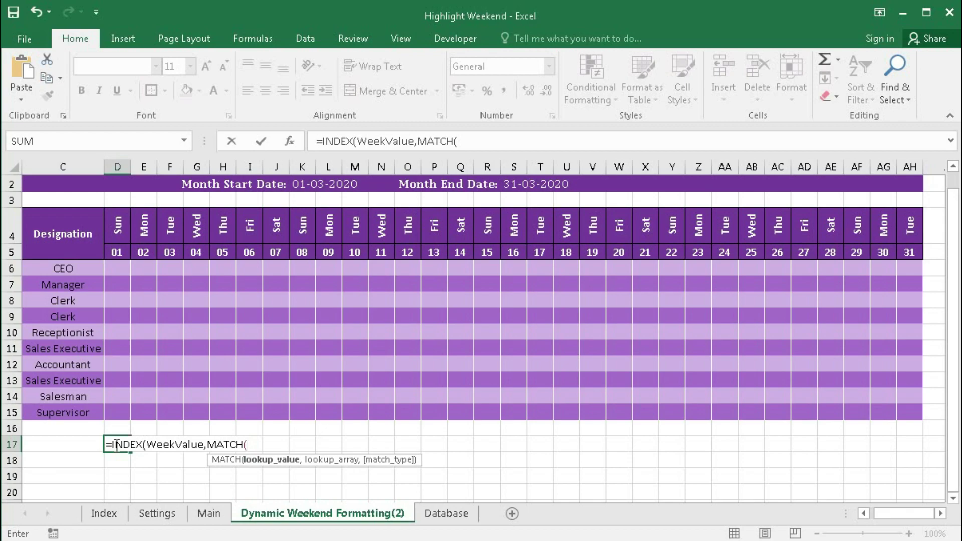
text(text()
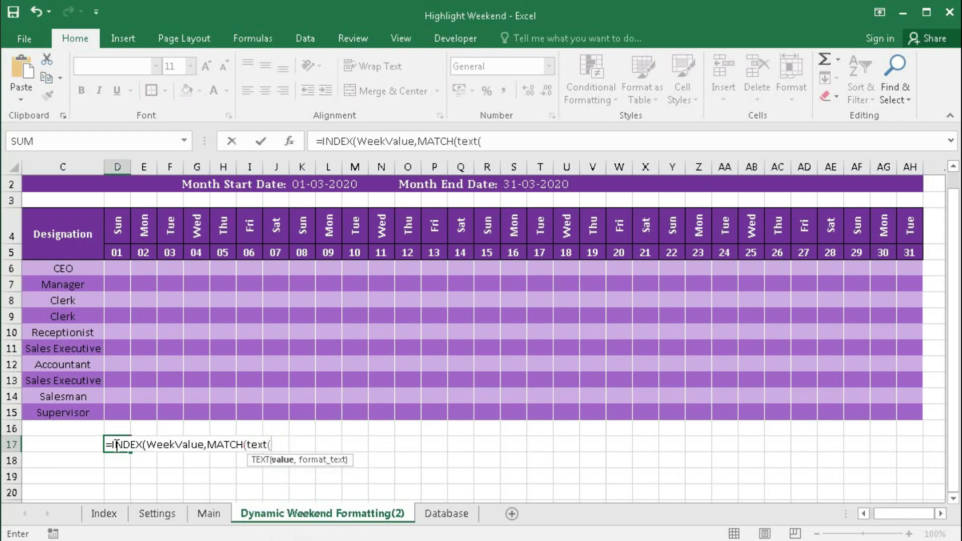
click(117, 252)
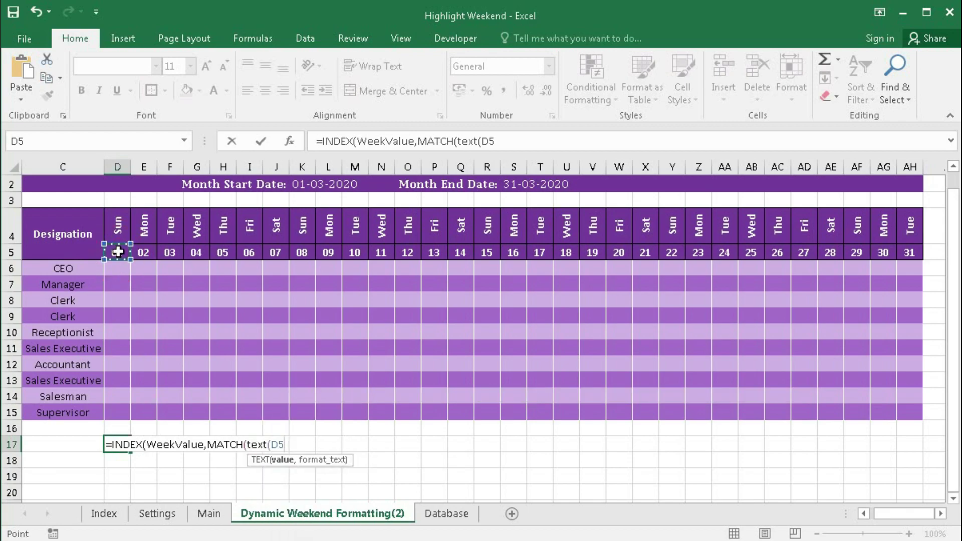
key(F4)
key(F4)
text(,)
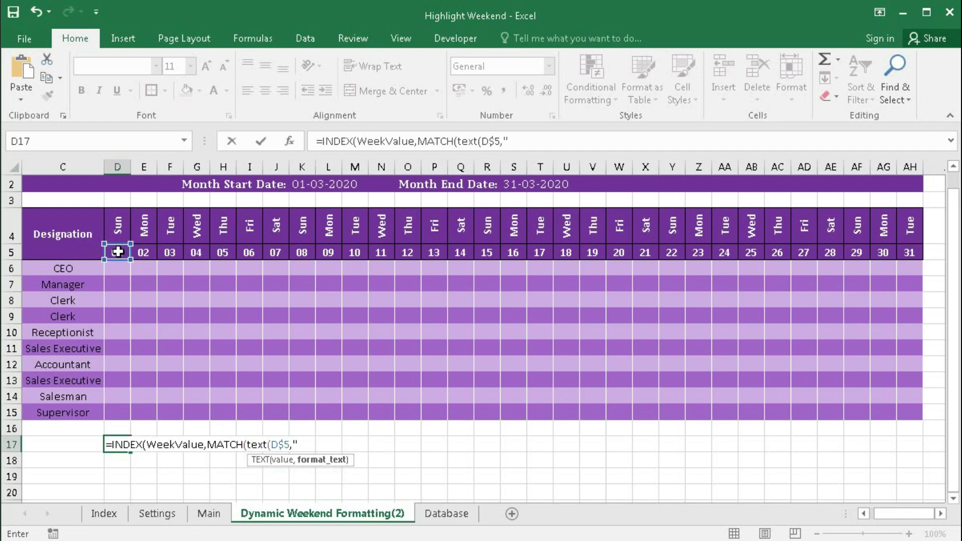
text("dddd)
text("))
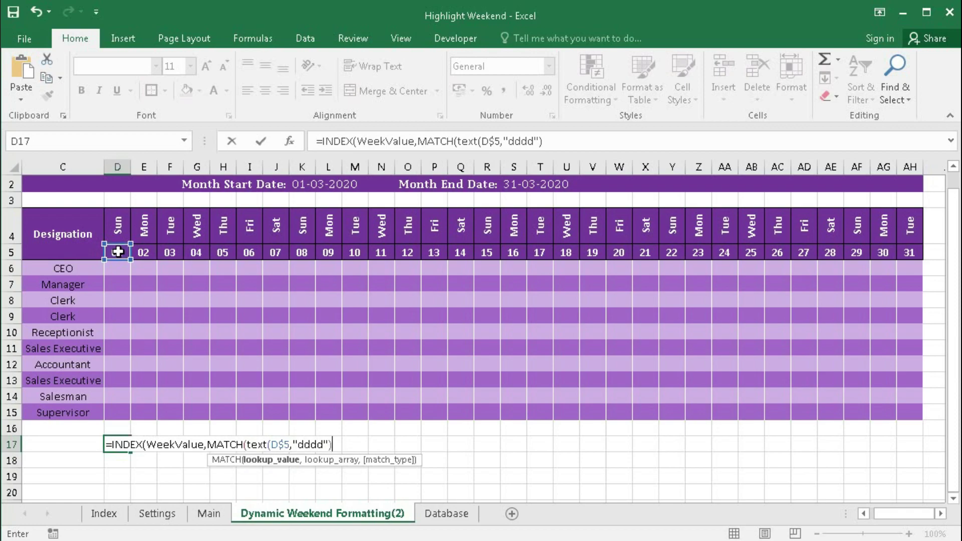
text(,)
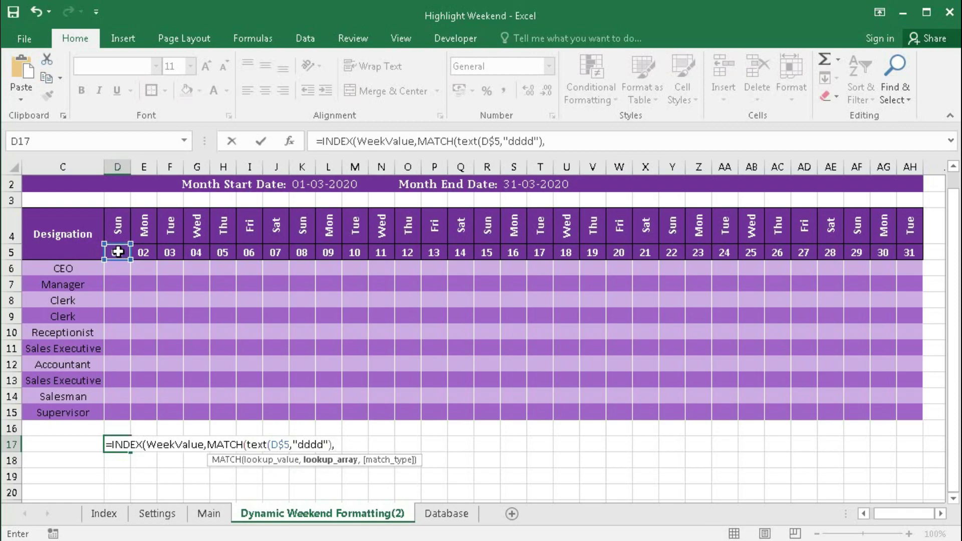
- Complete the MATCH with the named range Weekdays and match type 0, close both functions and enter the formula
text(wee)
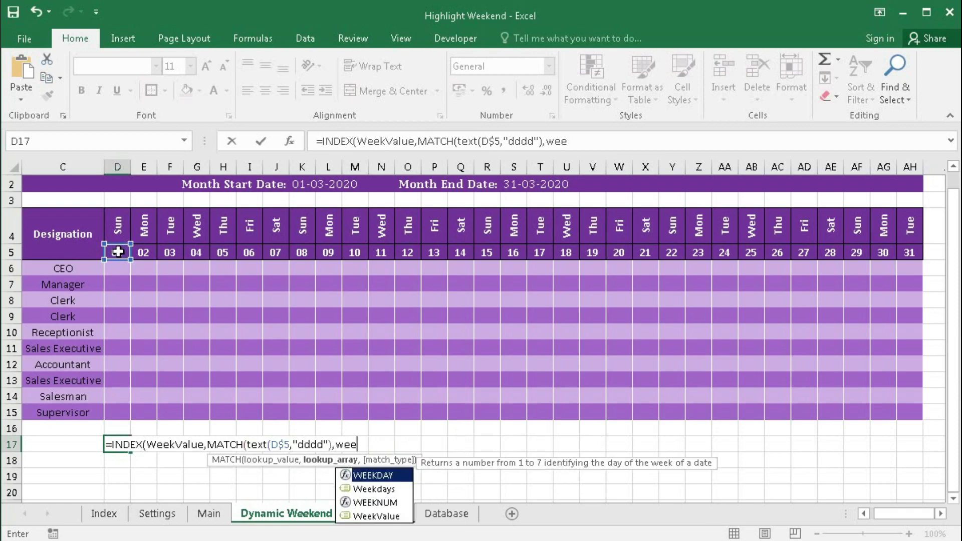
key(Down)
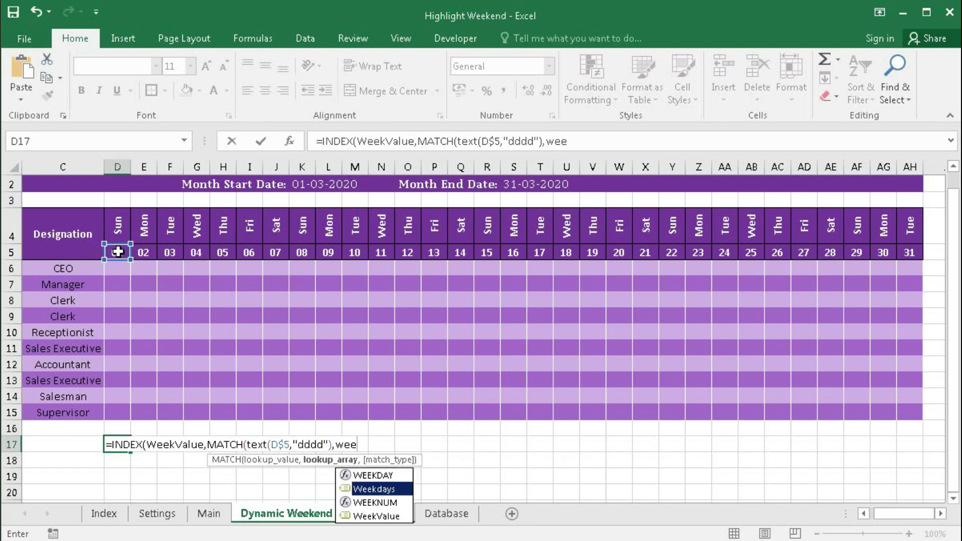
key(Tab)
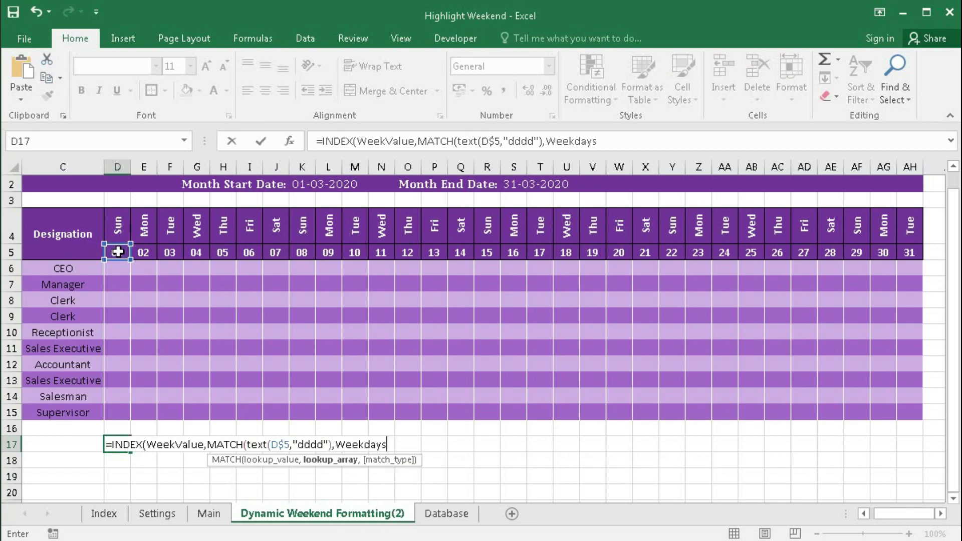
text(,)
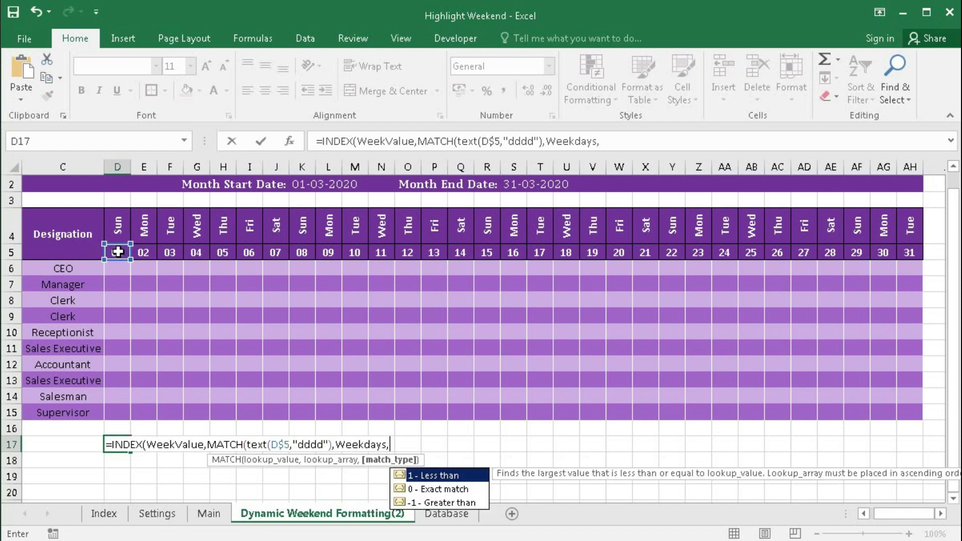
text(0))
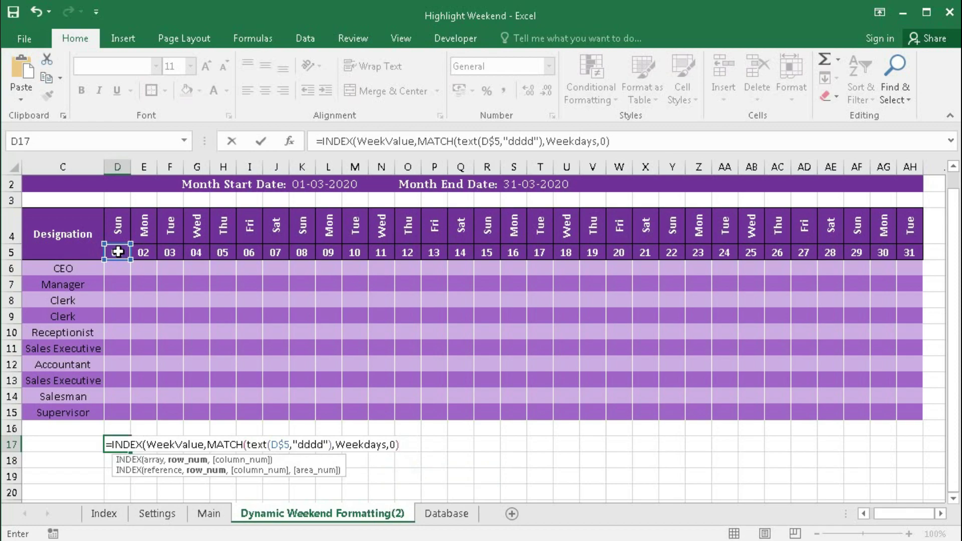
text())
key(Return)
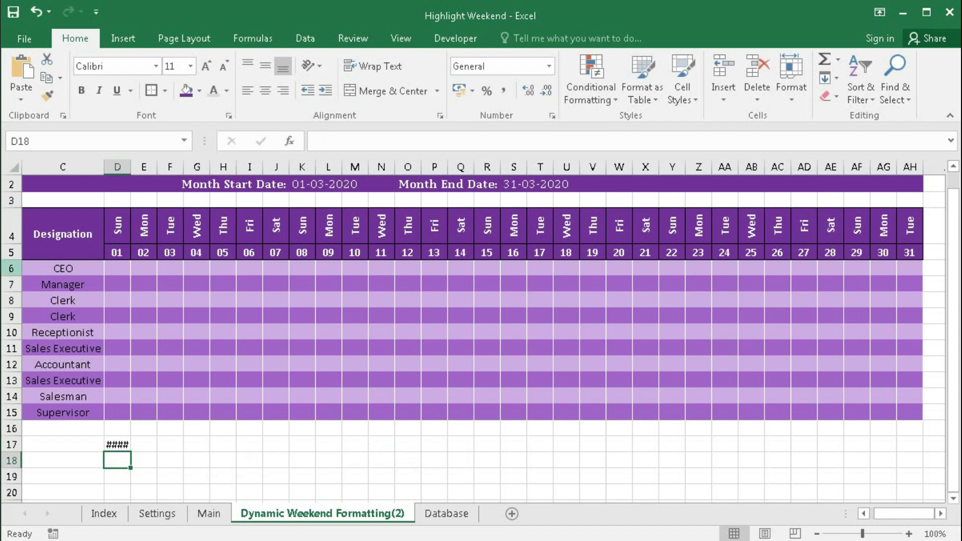
- Fill the D17 formula across to AH17 and reduce the row's font size to 10
click(115, 446)
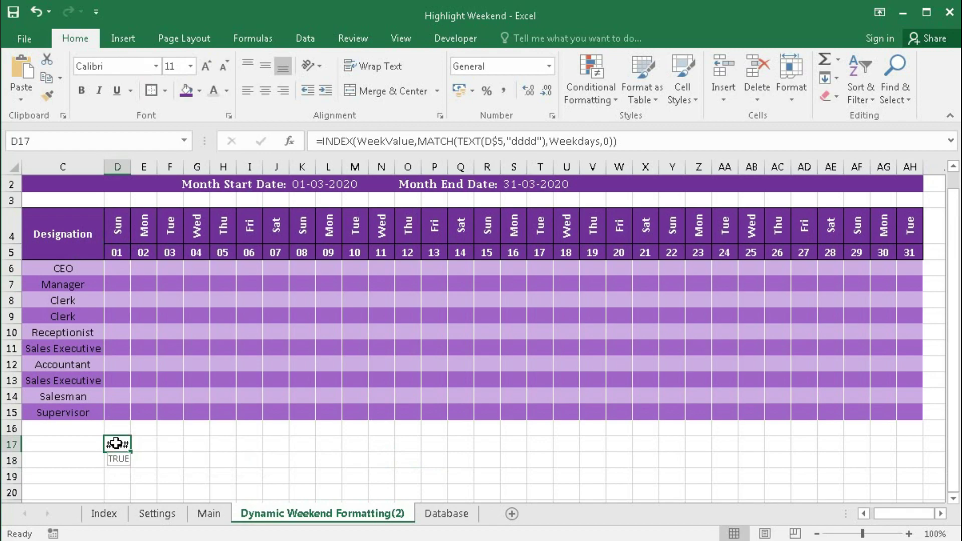
drag(131, 451, 918, 460)
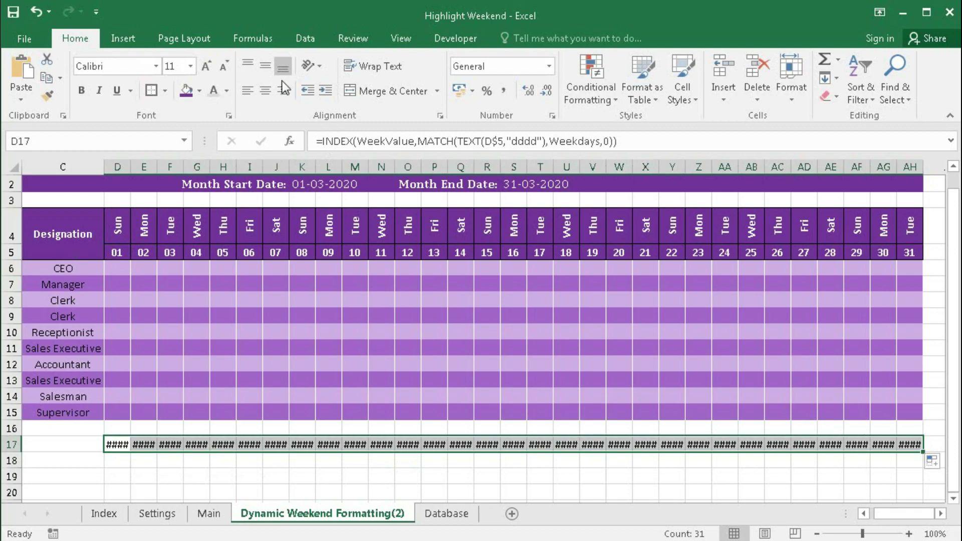
click(223, 66)
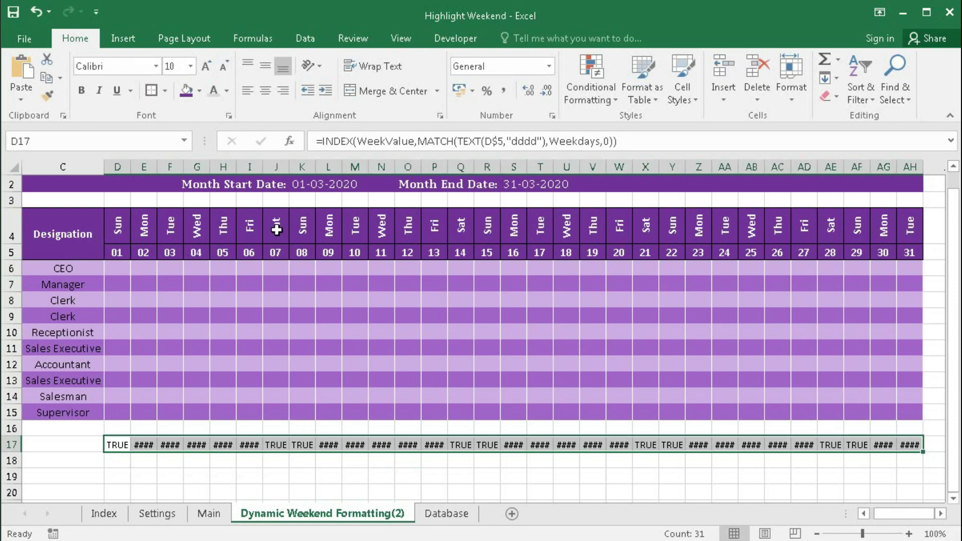
- Check the ticked weekdays on the Settings sheet and copy the full formula text from D17 of the Dynamic Weekend Formatting(2) sheet
click(158, 516)
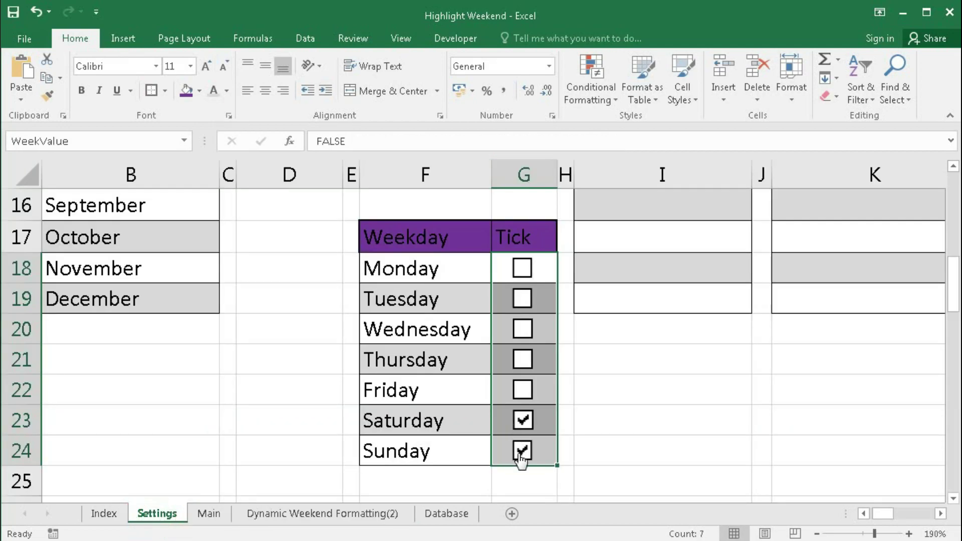
click(290, 514)
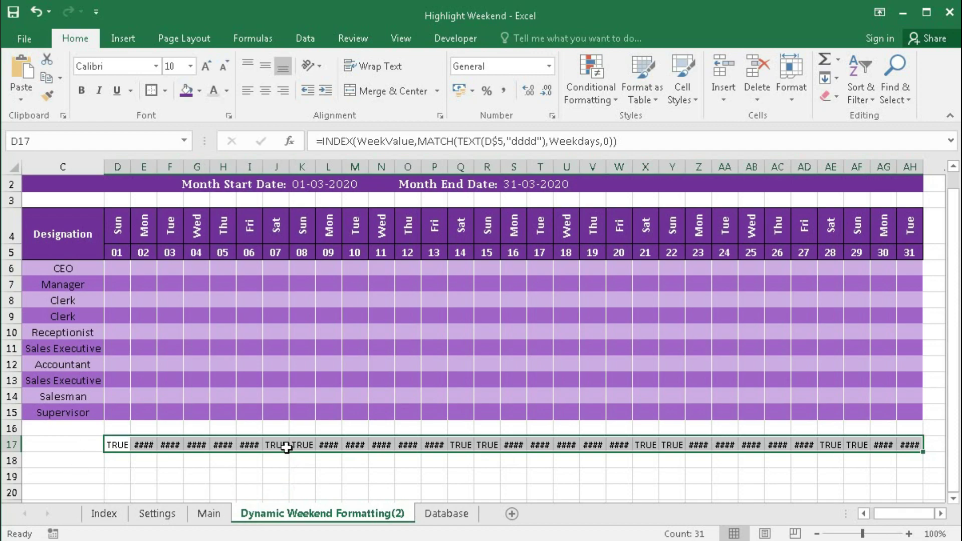
double_click(115, 444)
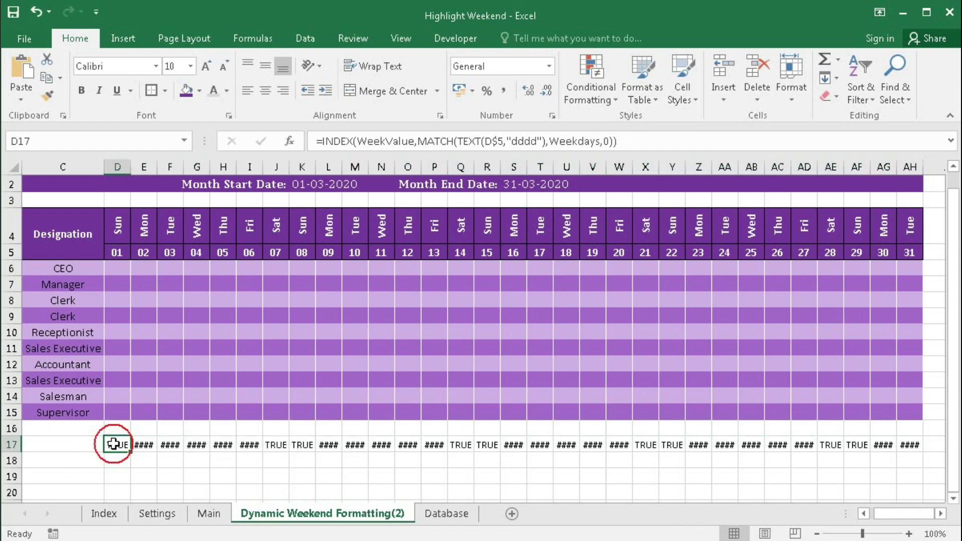
drag(107, 445, 434, 444)
key(ctrl+c)
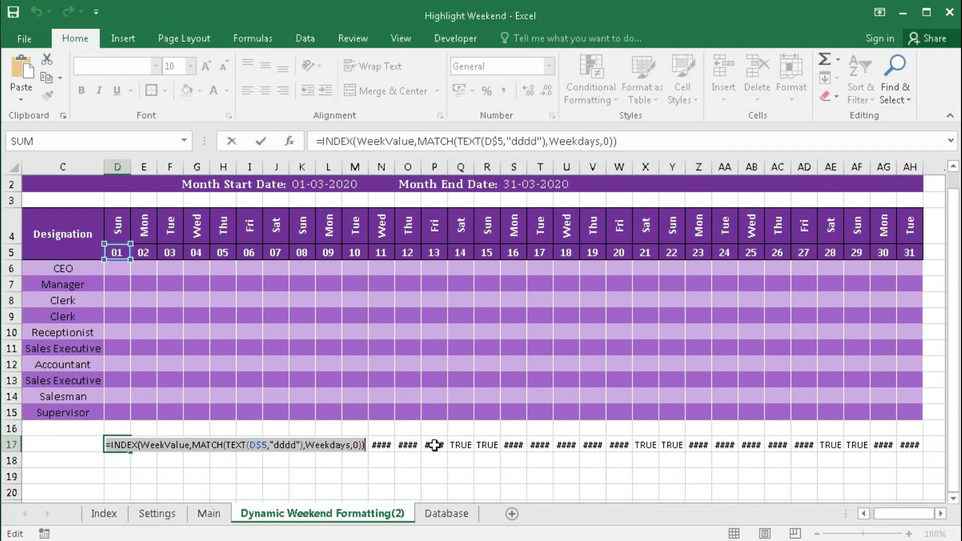
key(Escape)
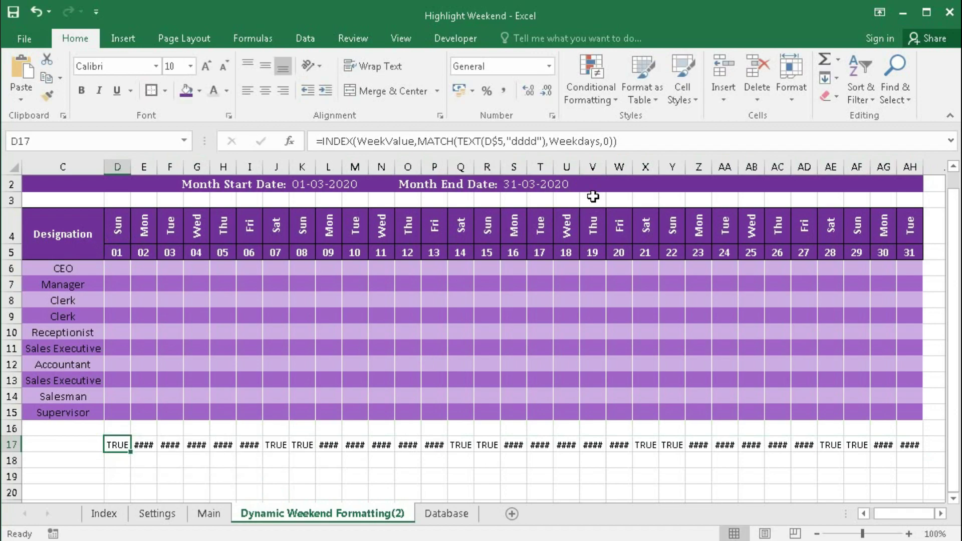
- Create a formula-based conditional formatting rule for D6:AH15 using the copied =INDEX(WeekValue,MATCH(TEXT(D$5,"dddd"),Weekdays,0))
click(602, 102)
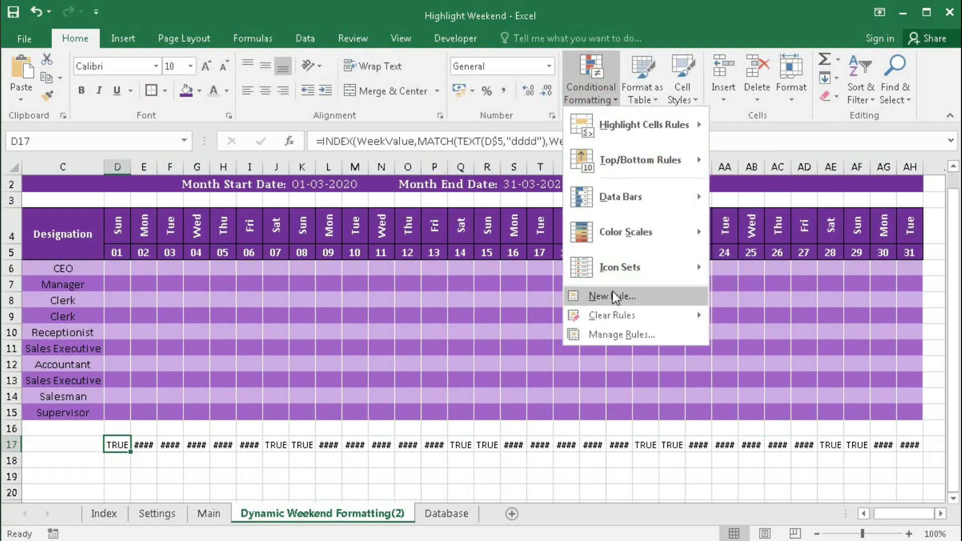
click(121, 273)
drag(120, 271, 899, 411)
click(602, 99)
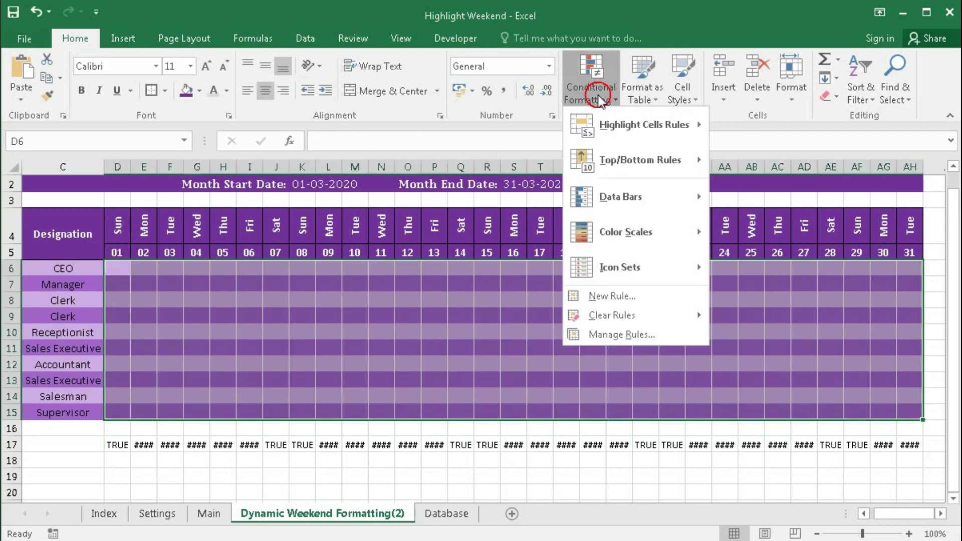
click(609, 296)
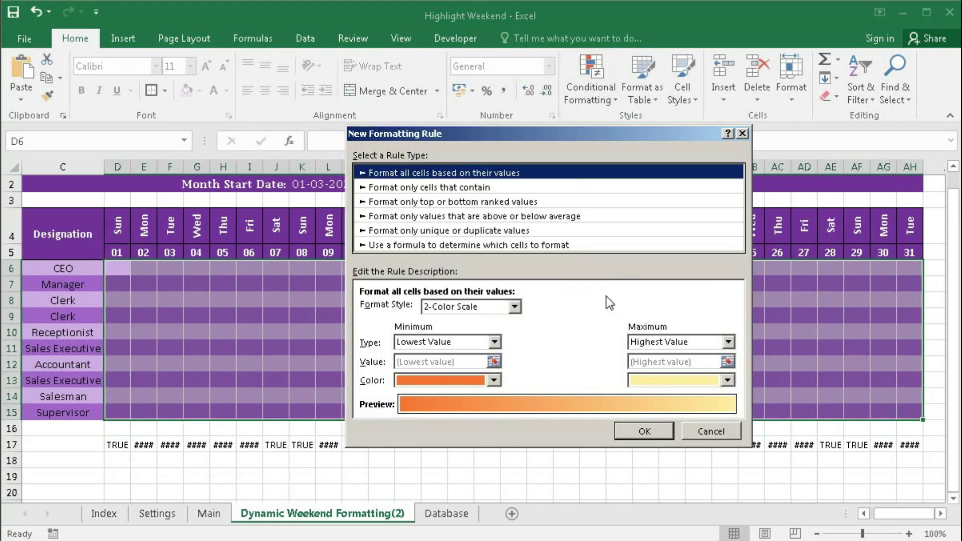
click(446, 246)
click(386, 310)
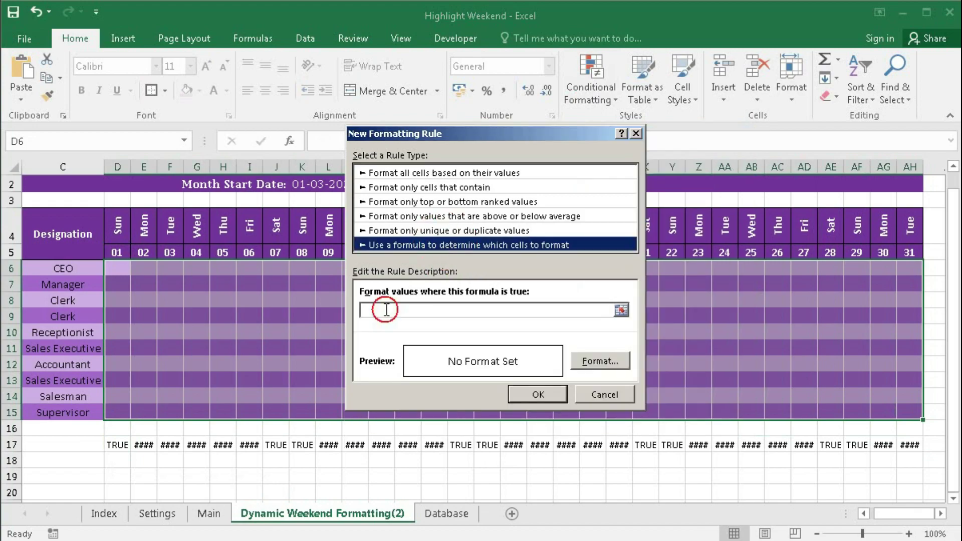
key(ctrl+v)
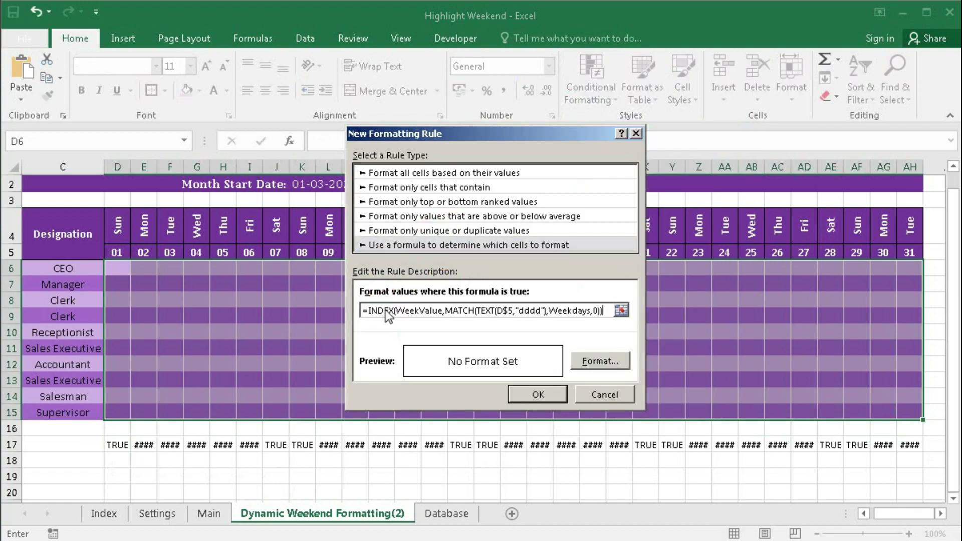
- Give the new rule a red fill and a white outline border, and apply it to the attendance grid
click(587, 361)
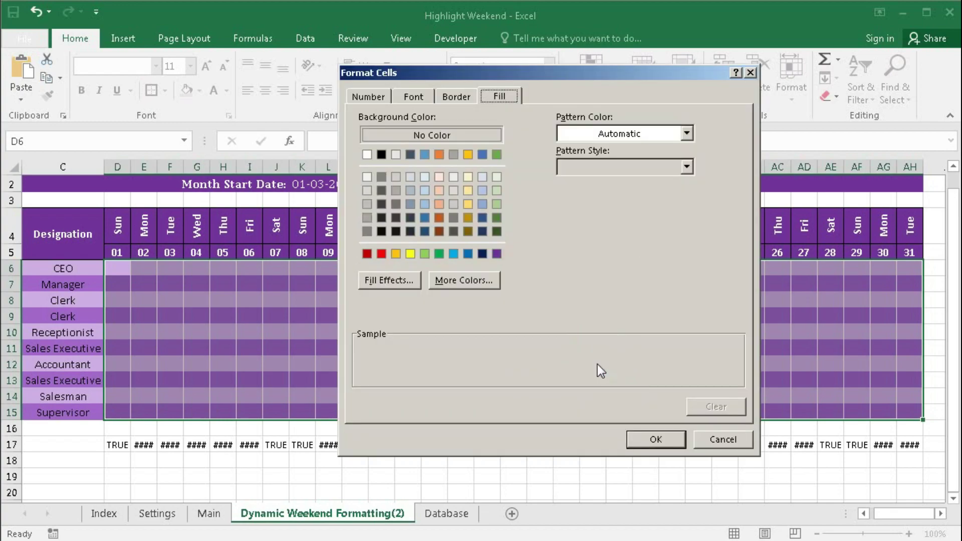
click(382, 254)
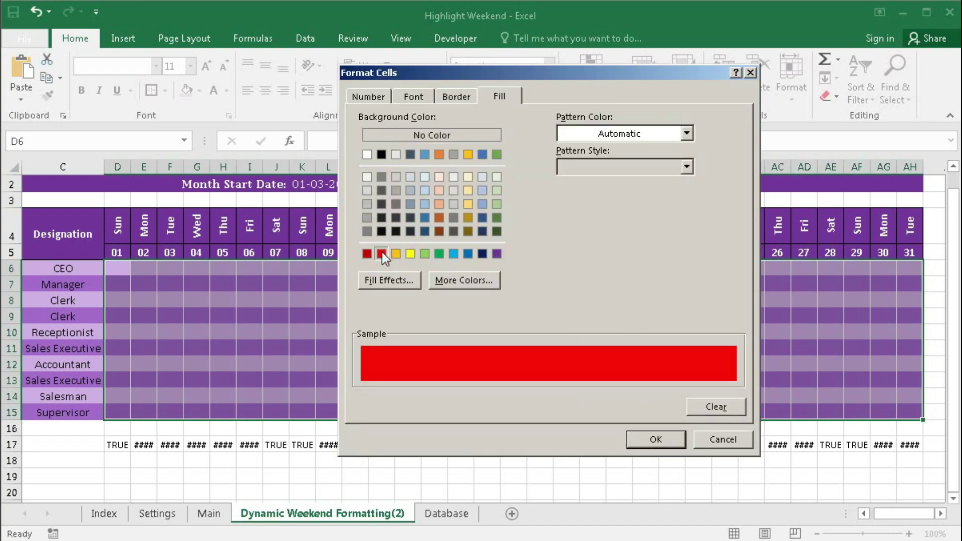
click(455, 97)
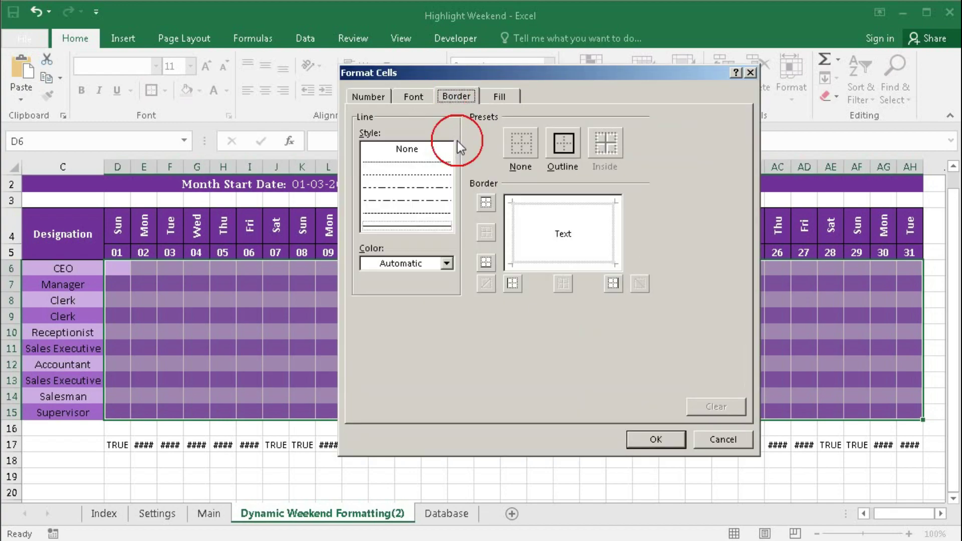
click(445, 264)
click(367, 317)
click(563, 143)
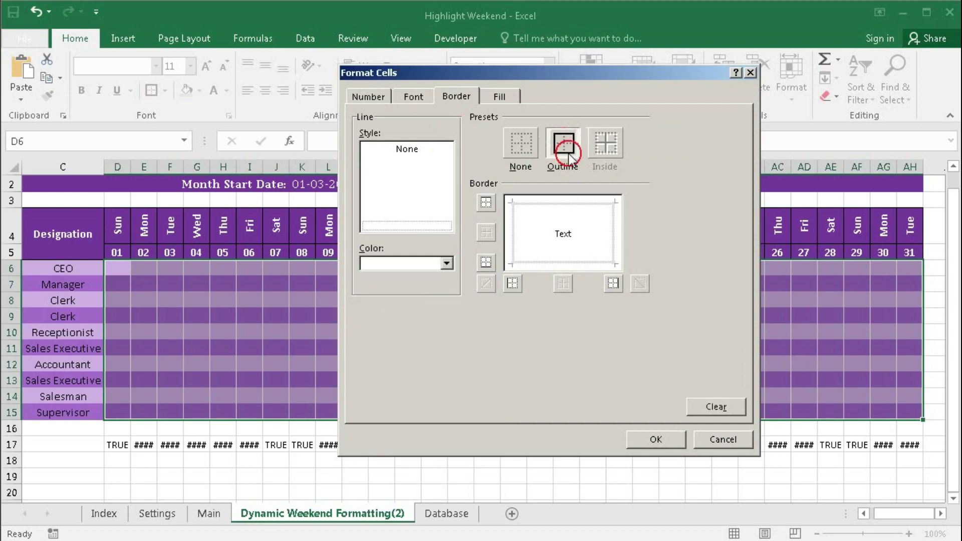
click(652, 440)
click(555, 393)
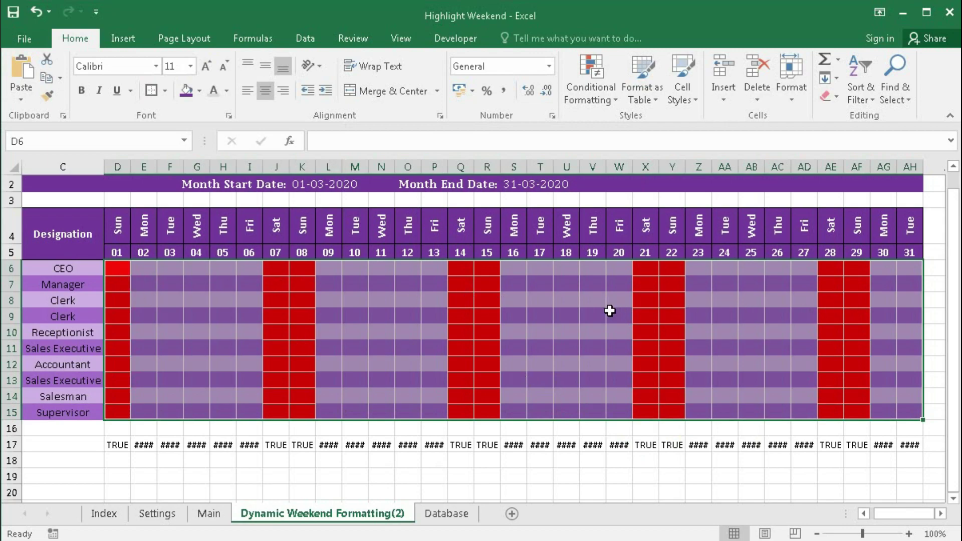
- Tick only Friday and Saturday in the Settings sheet's weekday table and check the highlighting on the Dynamic Weekend Formatting(2) sheet
click(157, 516)
click(521, 447)
click(521, 423)
click(520, 390)
click(521, 421)
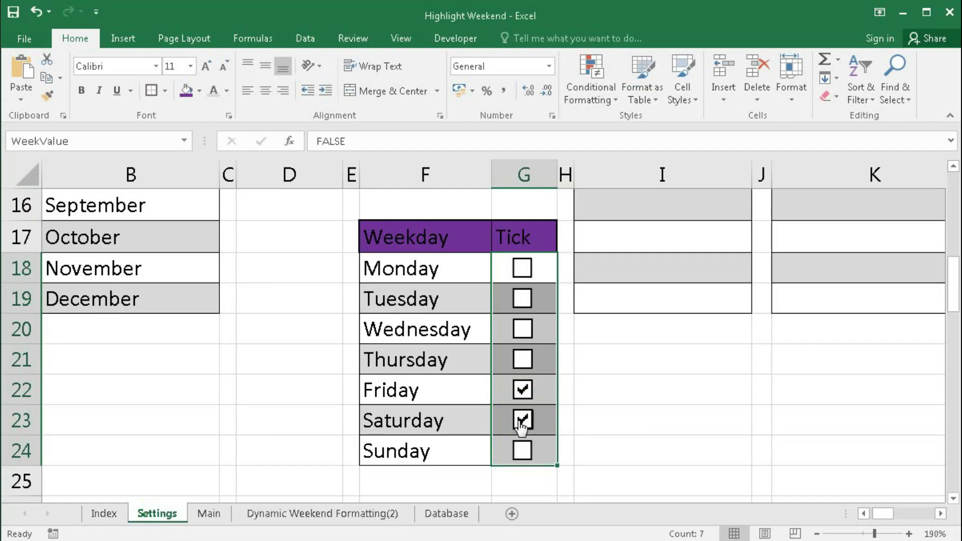
click(318, 514)
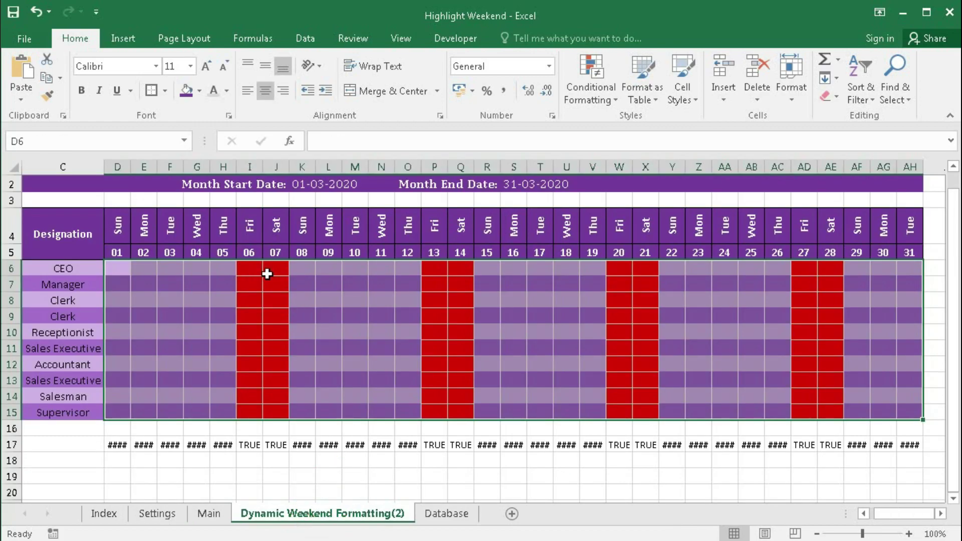
- Untick Saturday and tick Sunday on the Settings sheet, and check the highlighting on the Dynamic Weekend Formatting(2) sheet again
click(157, 514)
click(522, 420)
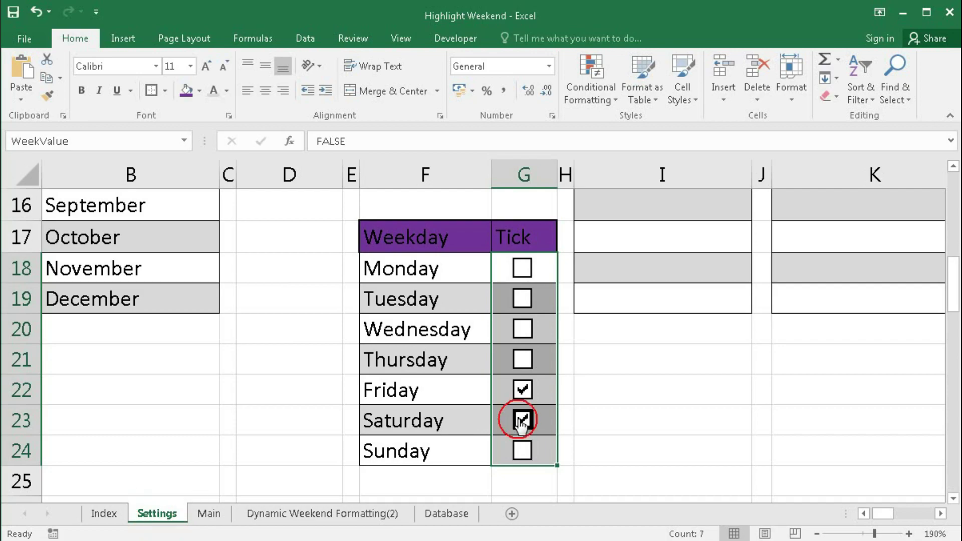
click(524, 450)
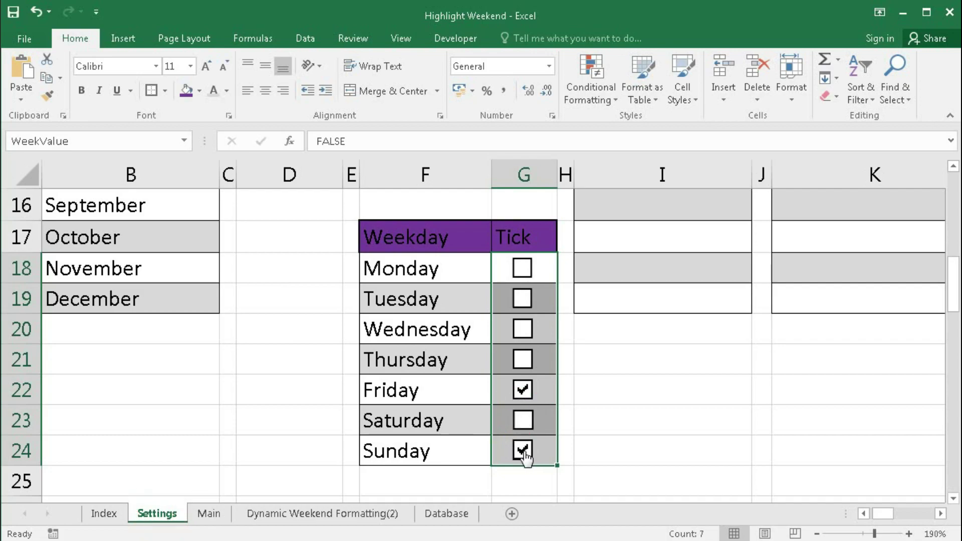
click(299, 513)
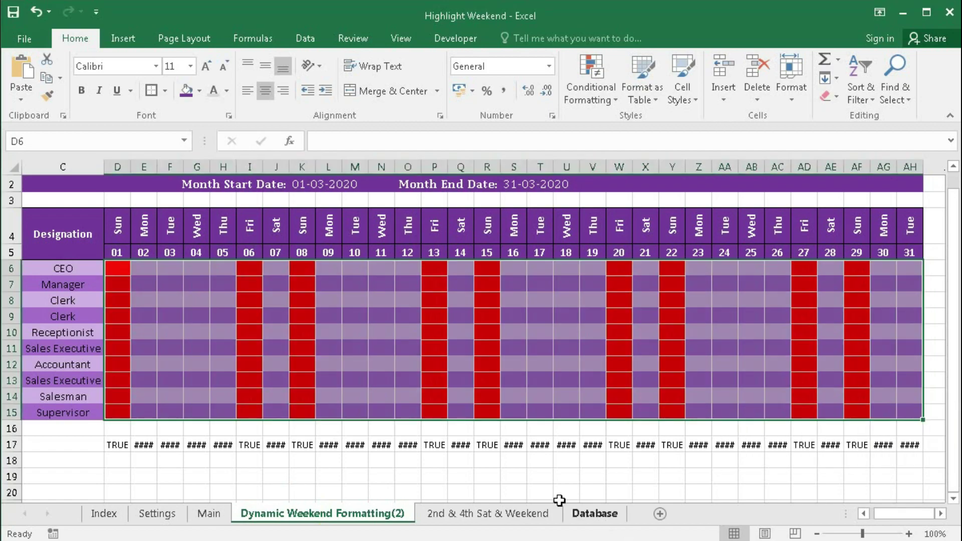
- Examine the highlighted weekend and Saturday columns for March on the 2nd & 4th Sat & Weekend sheet
click(469, 513)
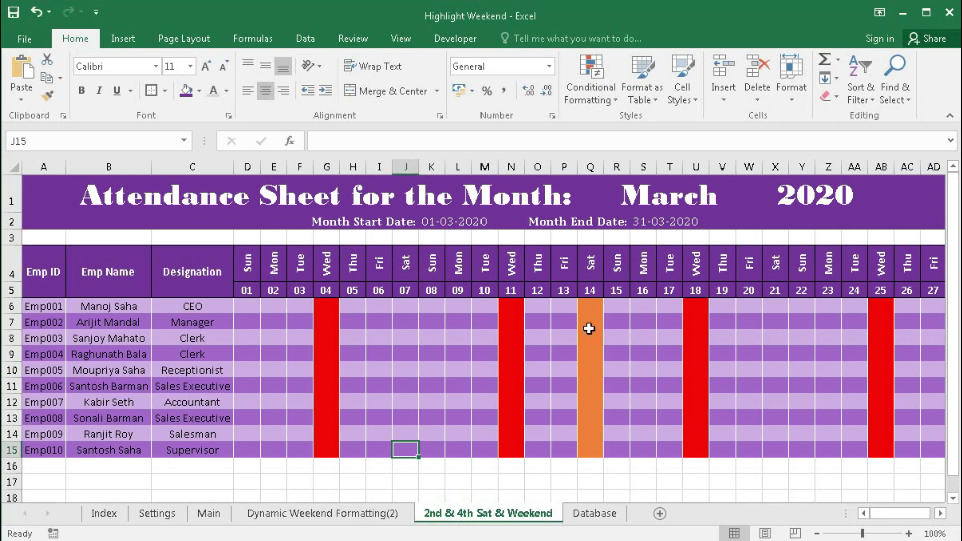
click(941, 513)
click(941, 513)
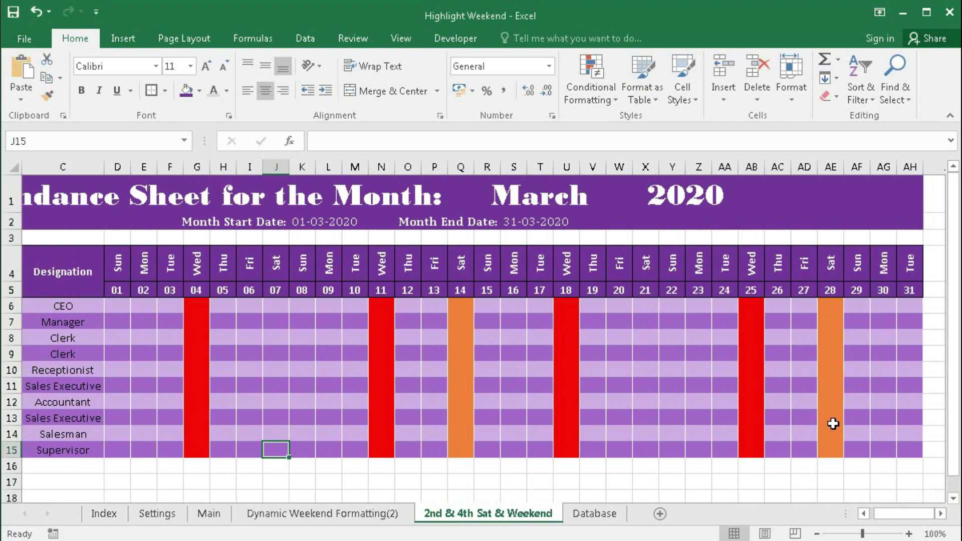
- Set the attendance month in Q1 to January
click(555, 198)
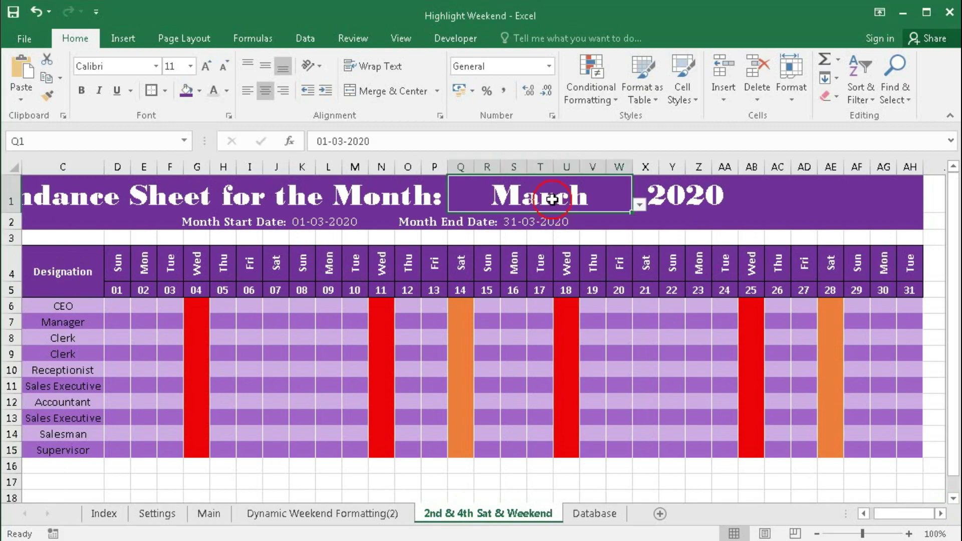
click(639, 206)
click(642, 221)
click(641, 221)
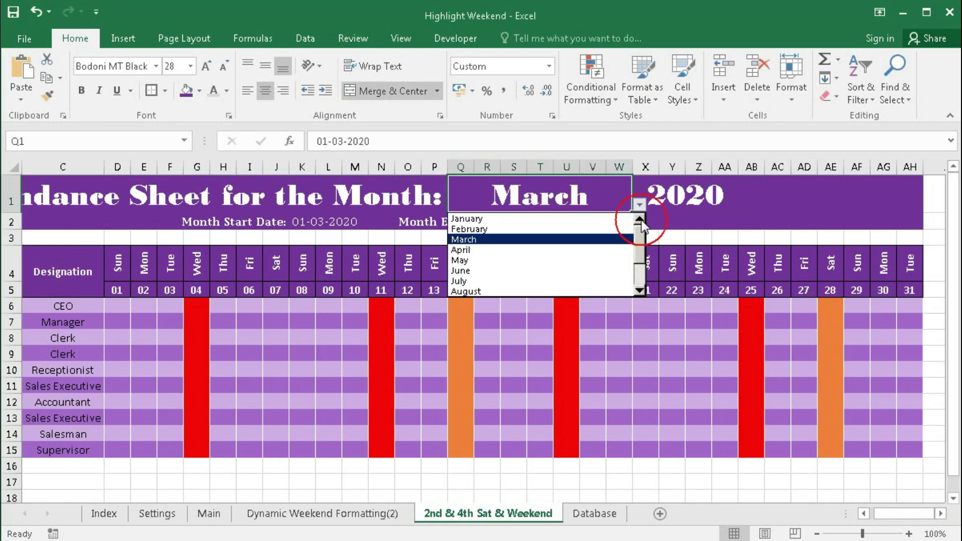
click(615, 221)
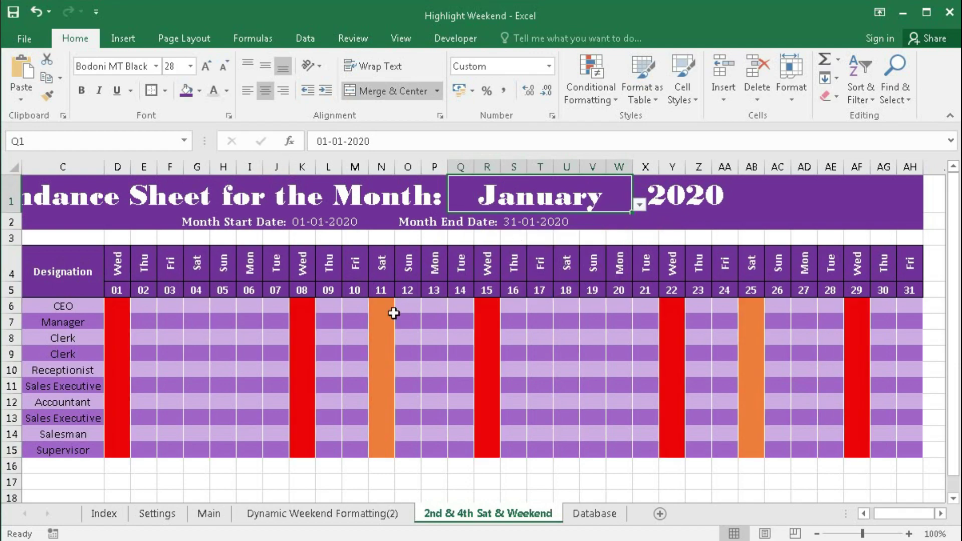
- Go through the January Saturdays 04, 11, 18 and 25 in row 5 to compare their highlighting
click(195, 288)
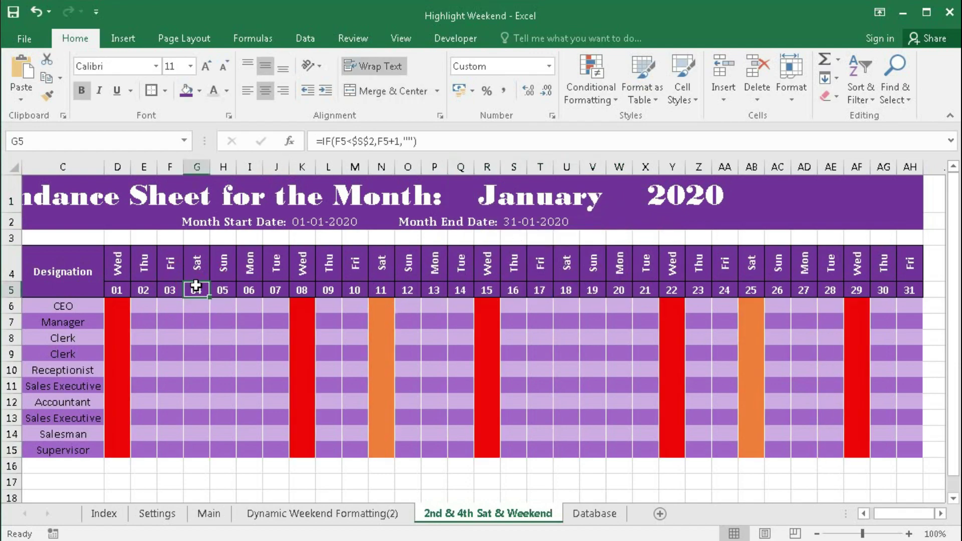
click(381, 289)
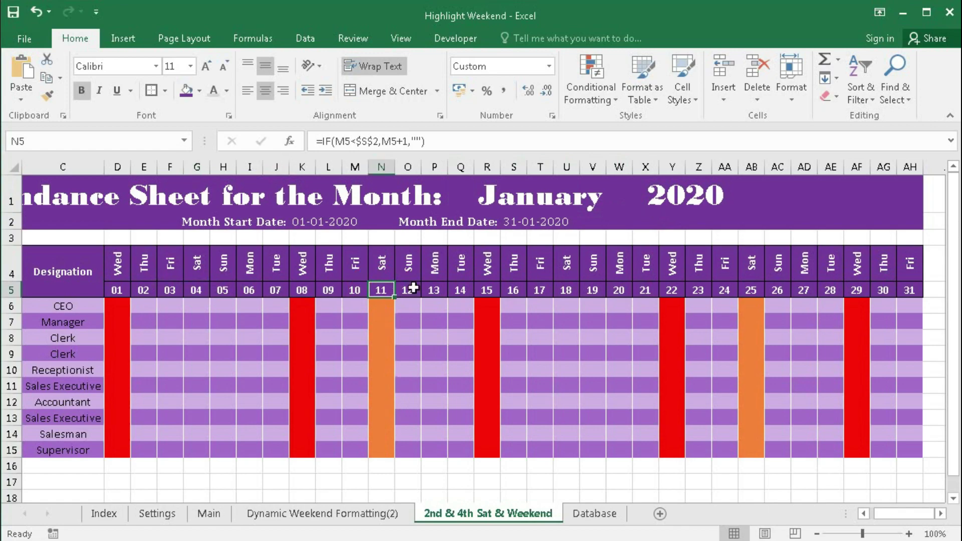
click(565, 289)
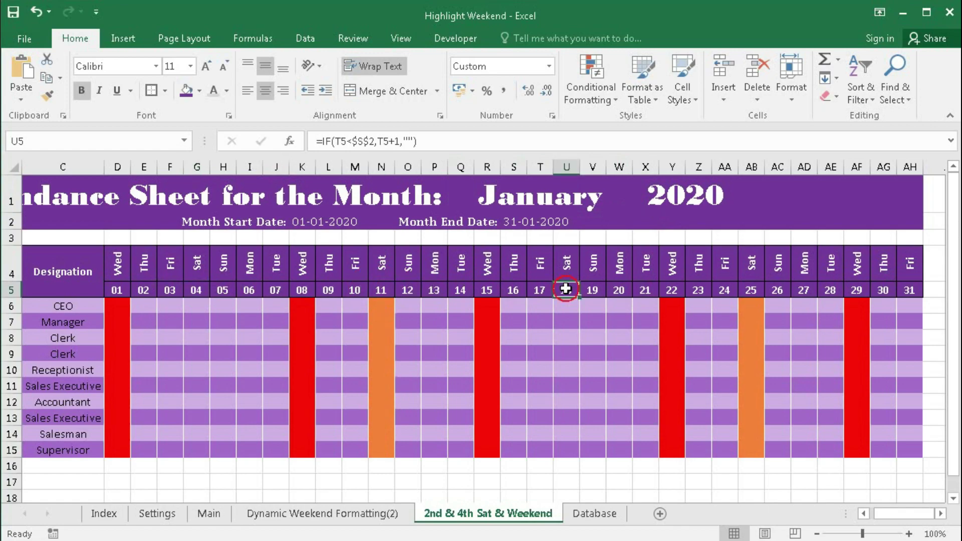
click(751, 290)
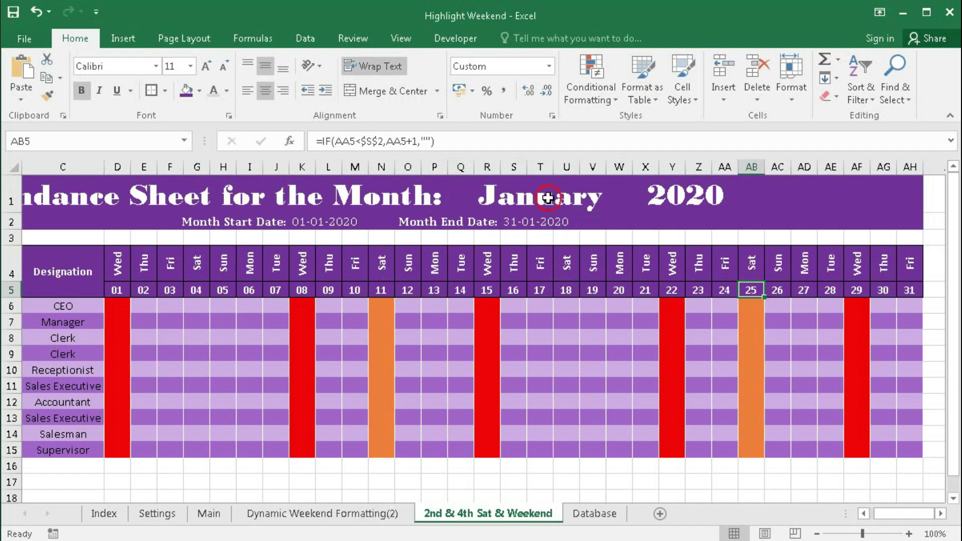
- Set the attendance month in Q1 to May
click(548, 198)
click(639, 205)
click(556, 261)
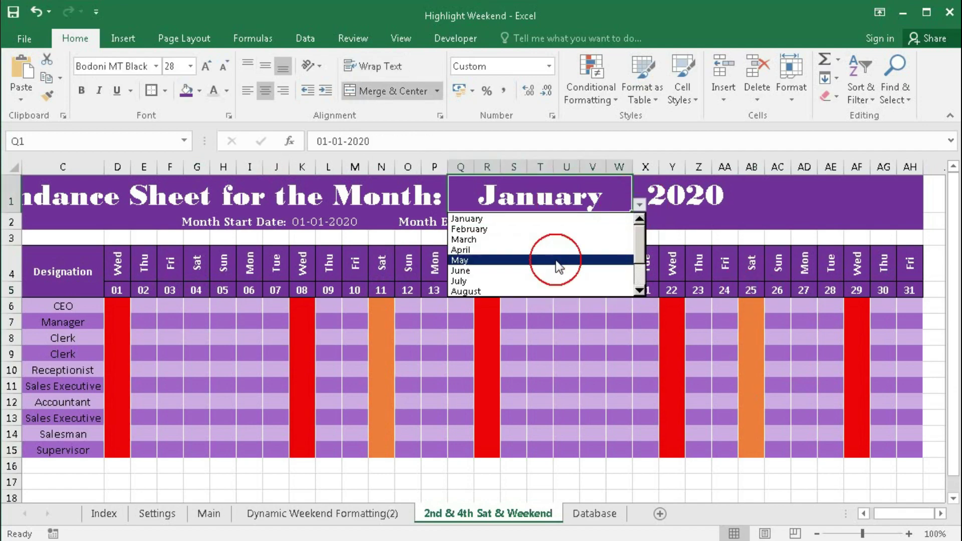
- Go through the May Saturdays 02, 09, 16 and 23 in row 5 to compare their highlighting
click(141, 292)
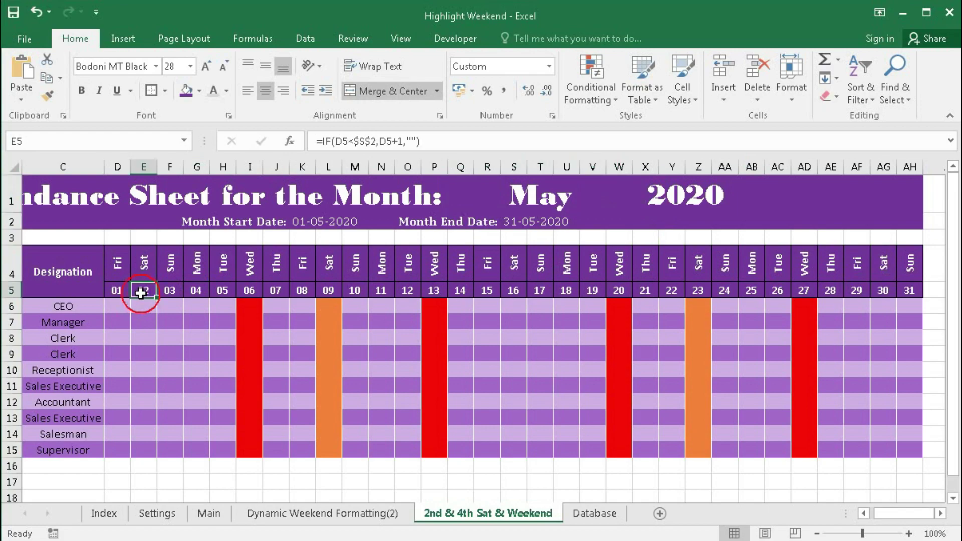
click(329, 294)
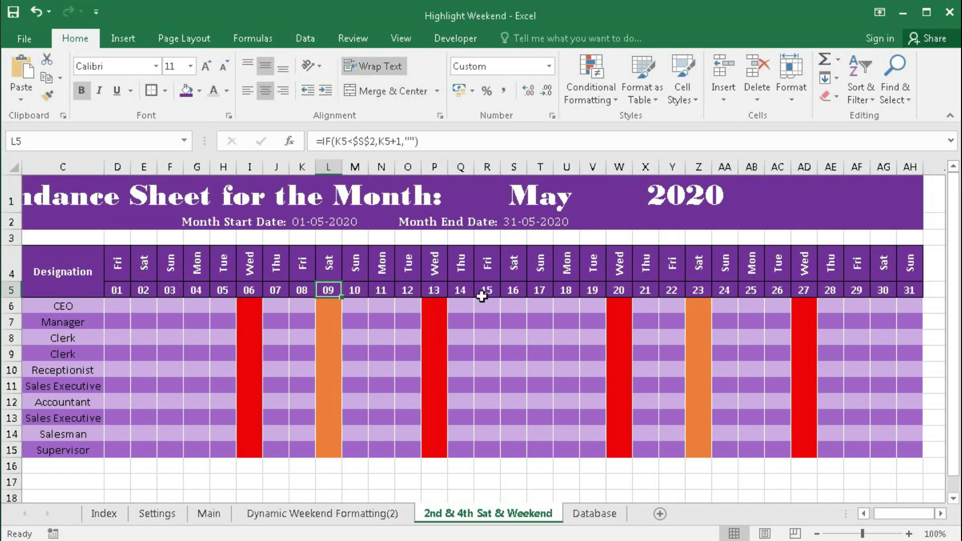
click(515, 293)
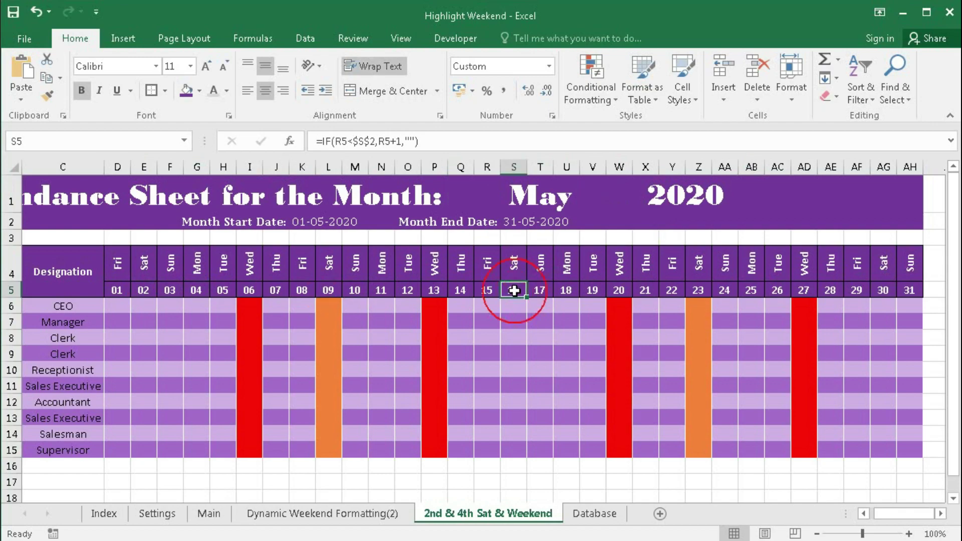
click(700, 292)
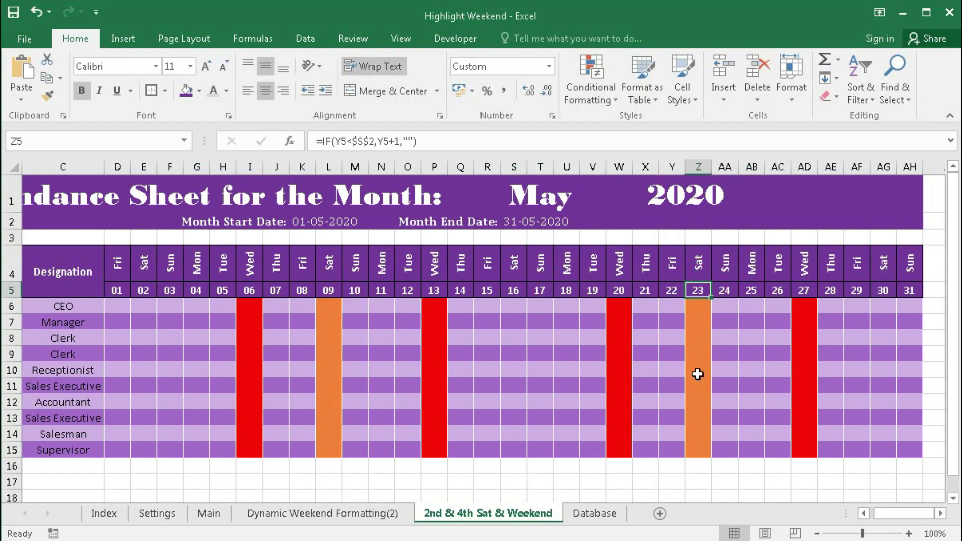